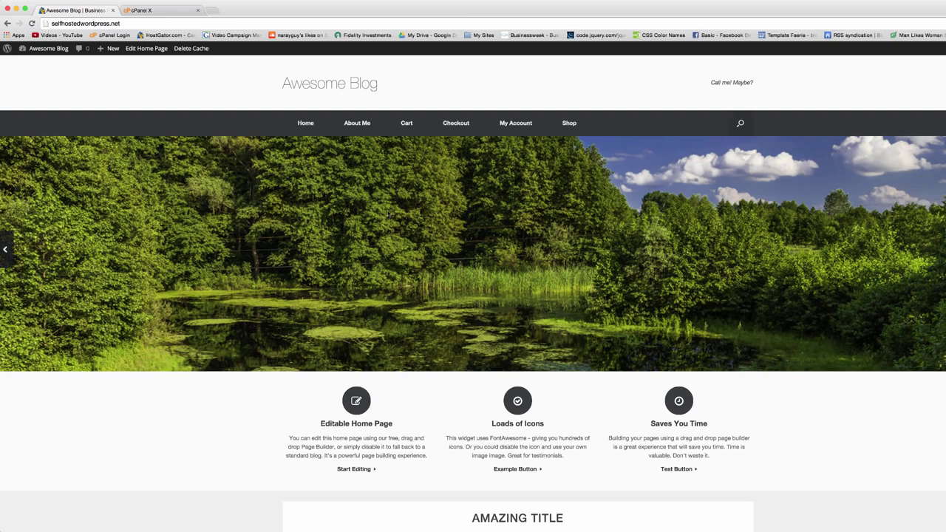
Add the Donut Pack to the cart from the shop listing and from its product page, and view its enlarged photo.
click(570, 124)
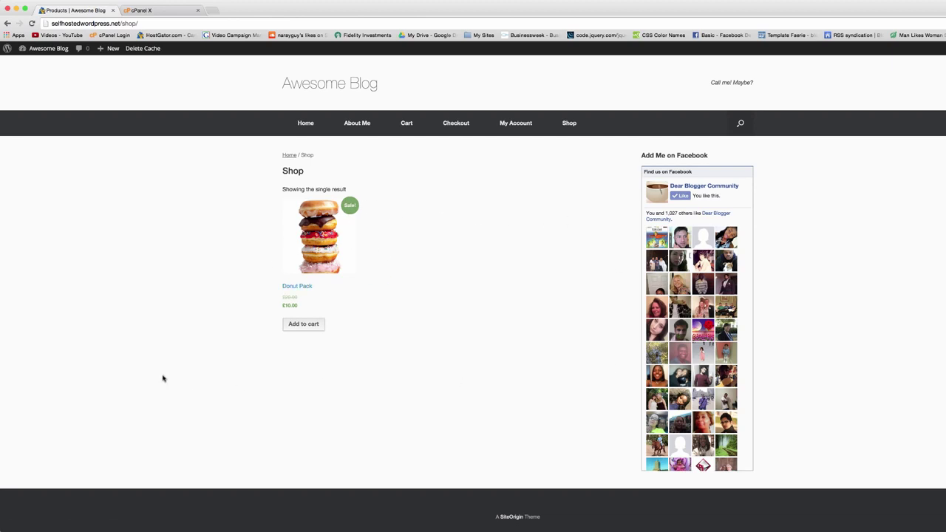
click(313, 325)
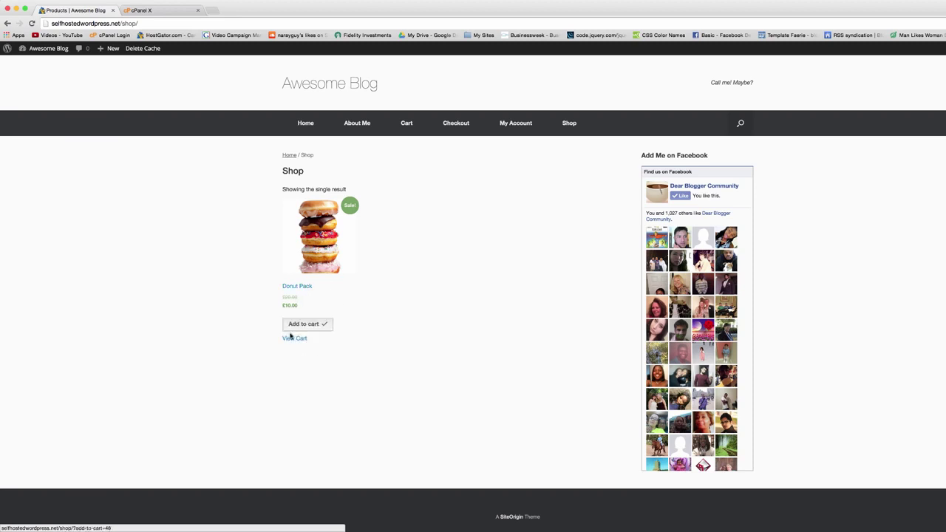
click(333, 241)
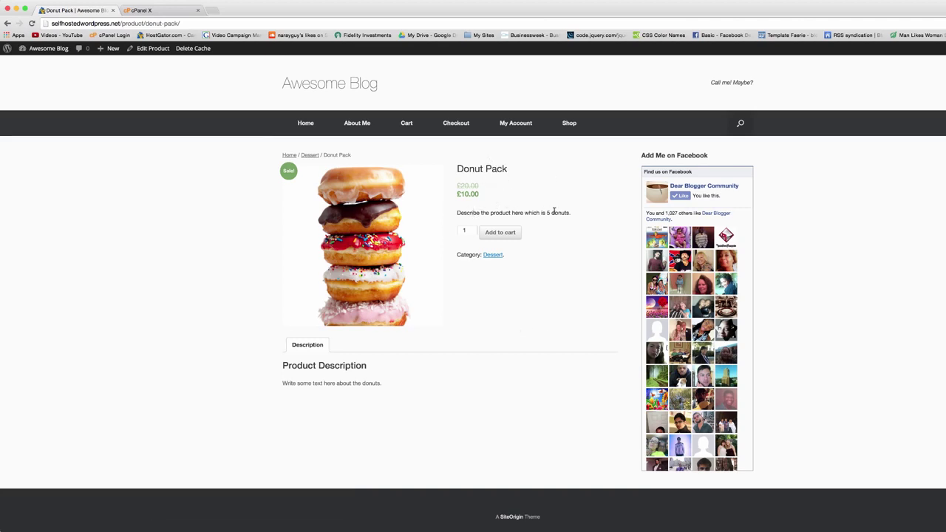
click(508, 234)
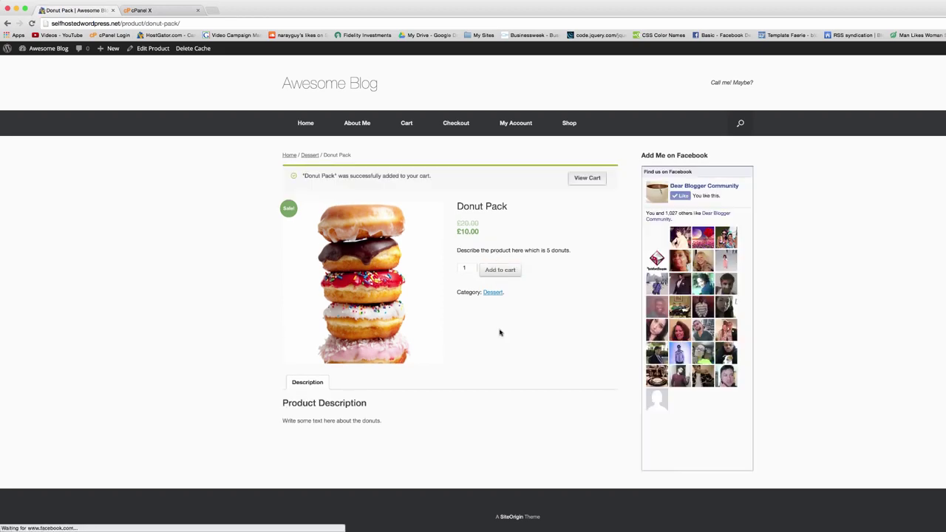
click(387, 279)
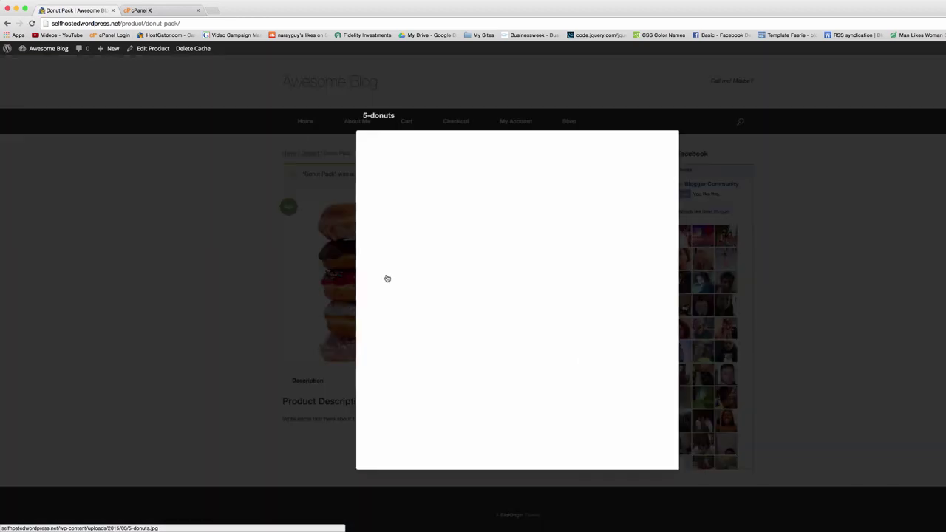
click(928, 337)
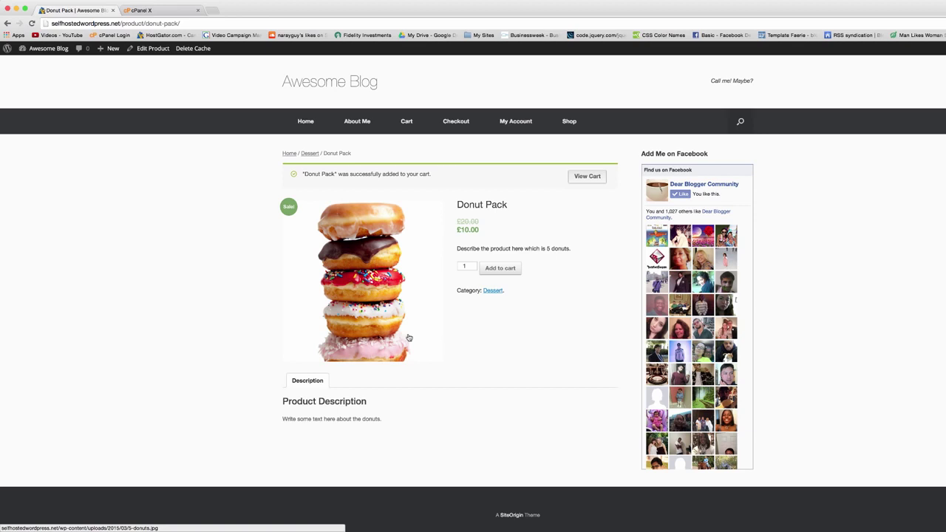
Open the cart and proceed to the checkout page.
click(595, 179)
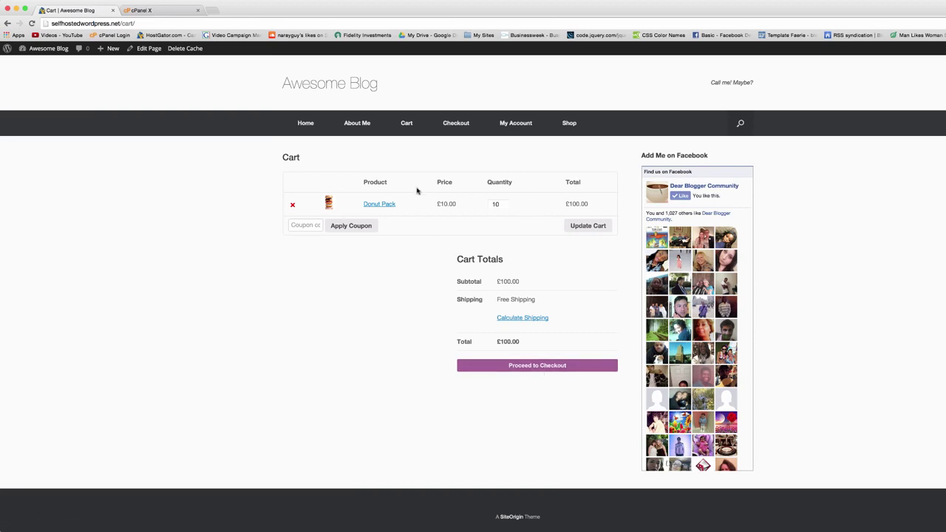
click(542, 370)
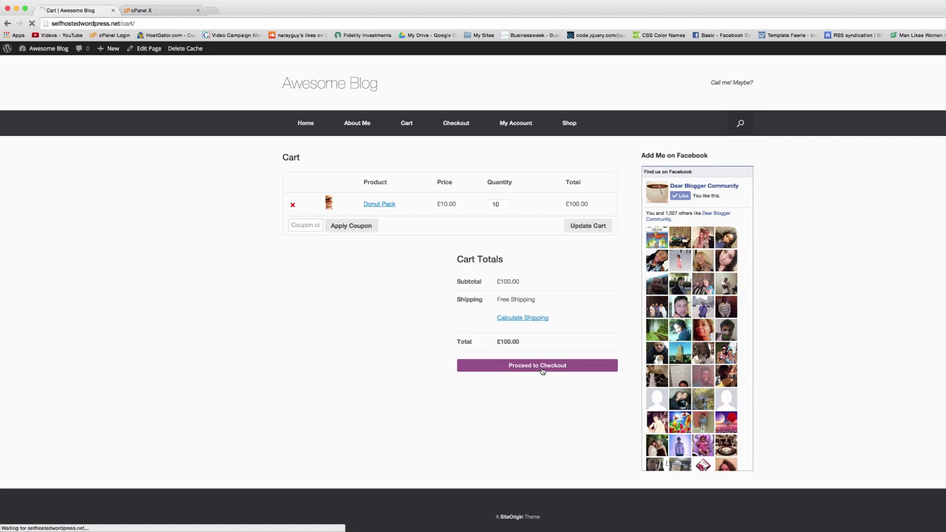
scroll(502, 271, down, 1)
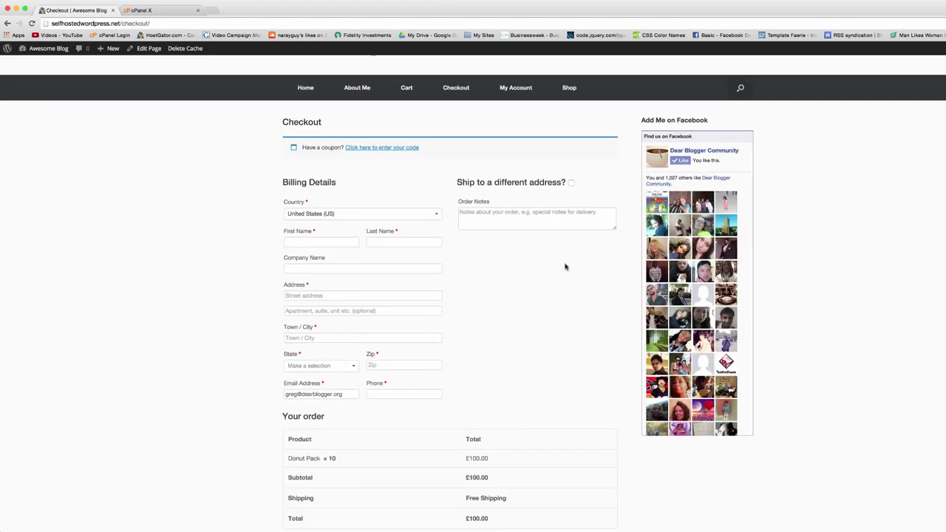
scroll(566, 267, down, 1)
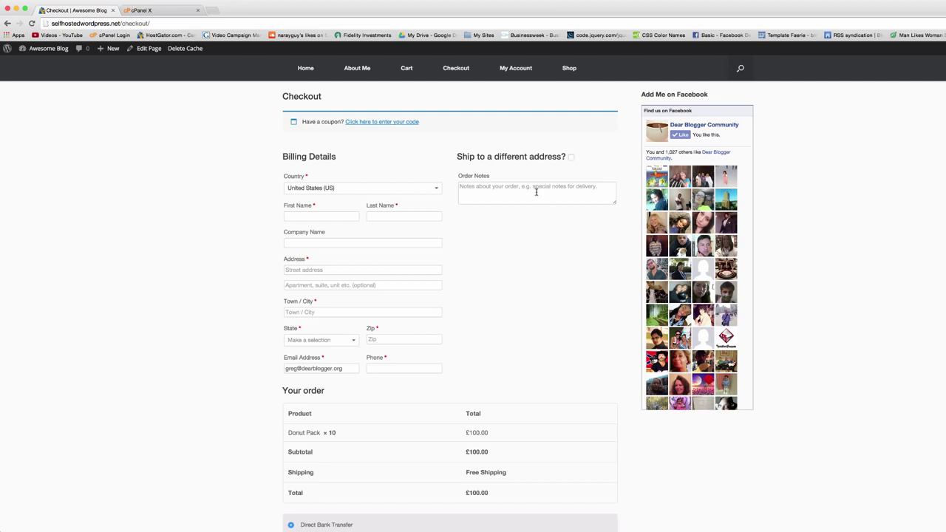
Examine the checkout form's billing fields, order summary and payment options.
click(310, 216)
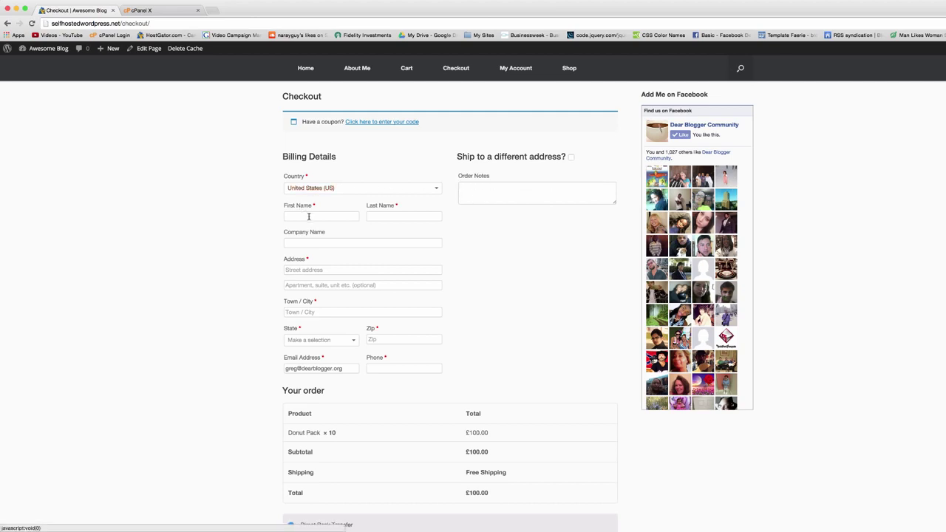
click(383, 215)
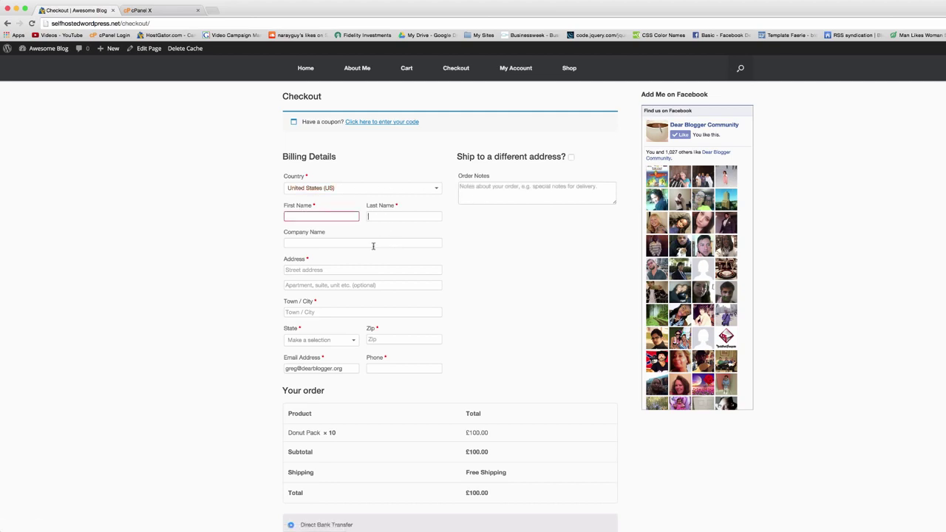
click(373, 245)
click(376, 271)
click(385, 284)
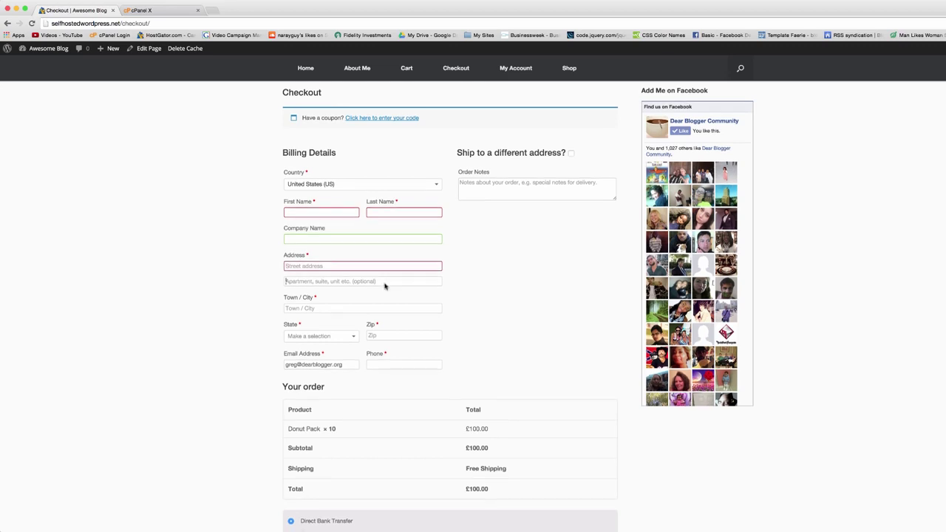
scroll(384, 284, down, 2)
scroll(384, 286, down, 1)
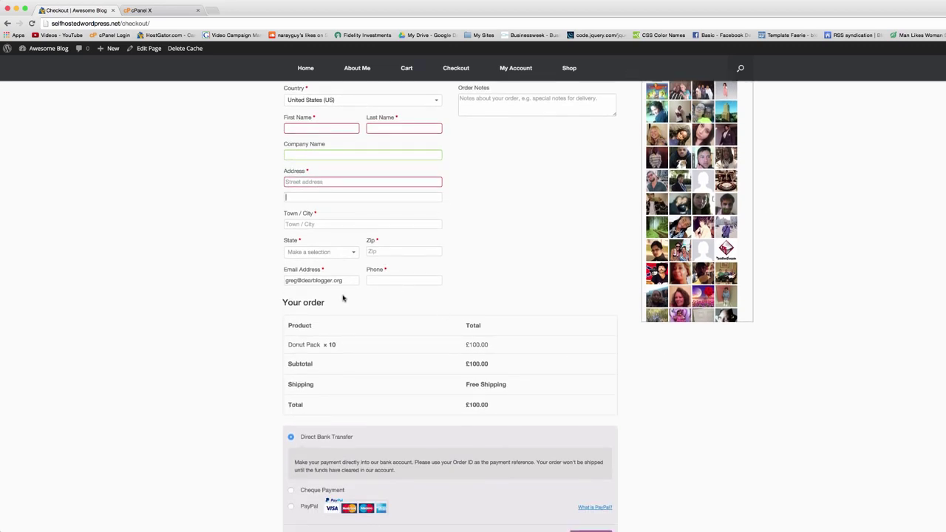
scroll(458, 433, down, 3)
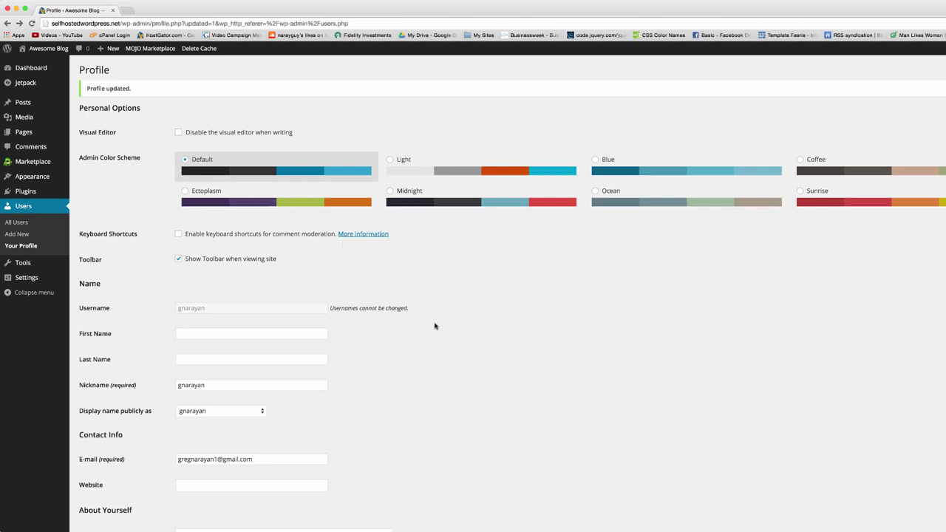
View the Awesome Blog front page and return to the admin dashboard.
click(50, 49)
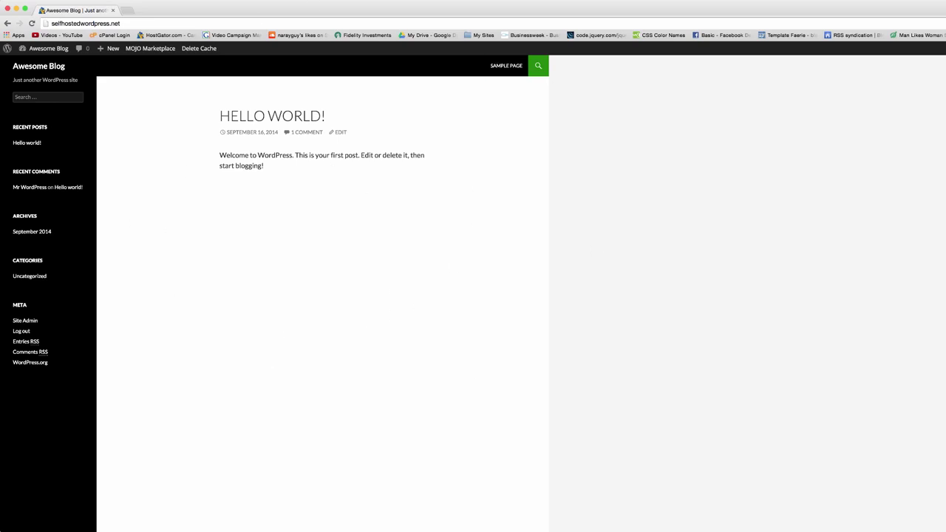
click(45, 51)
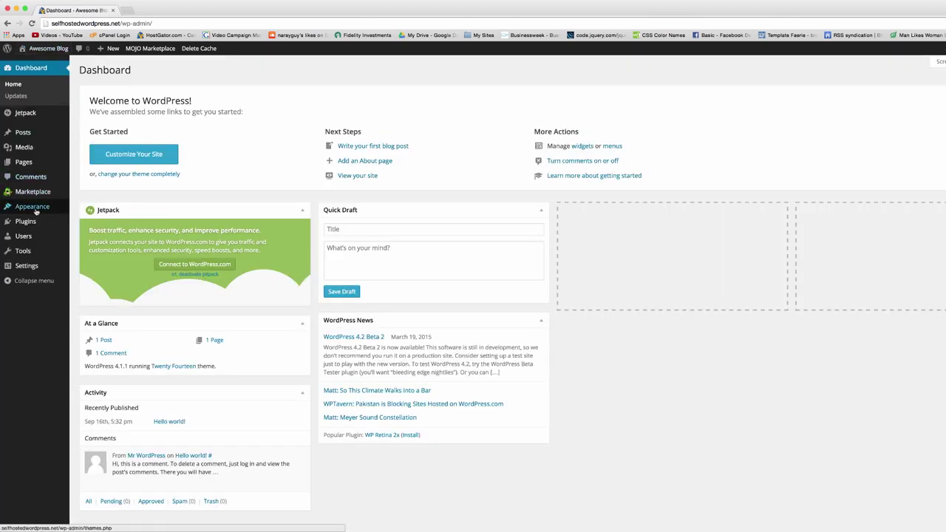
Find the Vantage theme by searching the WordPress.org themes for "vantage", and install and activate it.
mouse_move(36, 212)
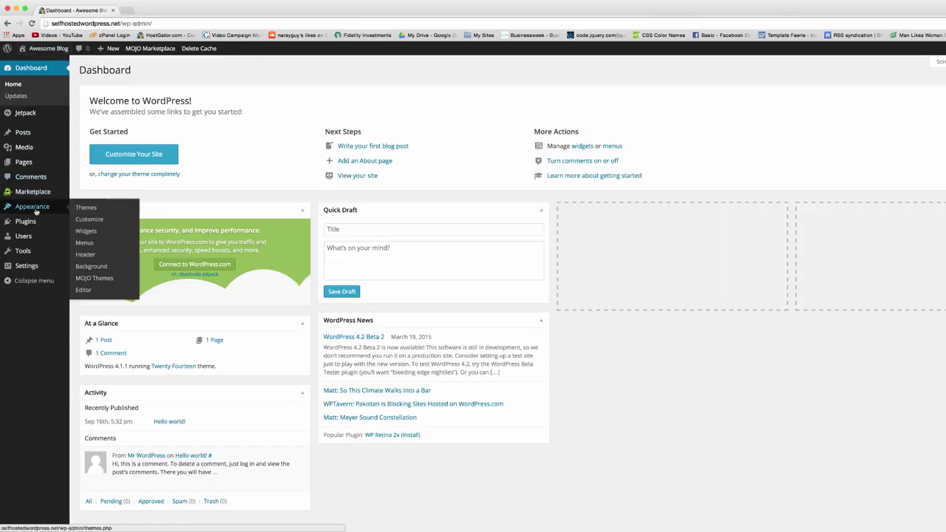
click(87, 209)
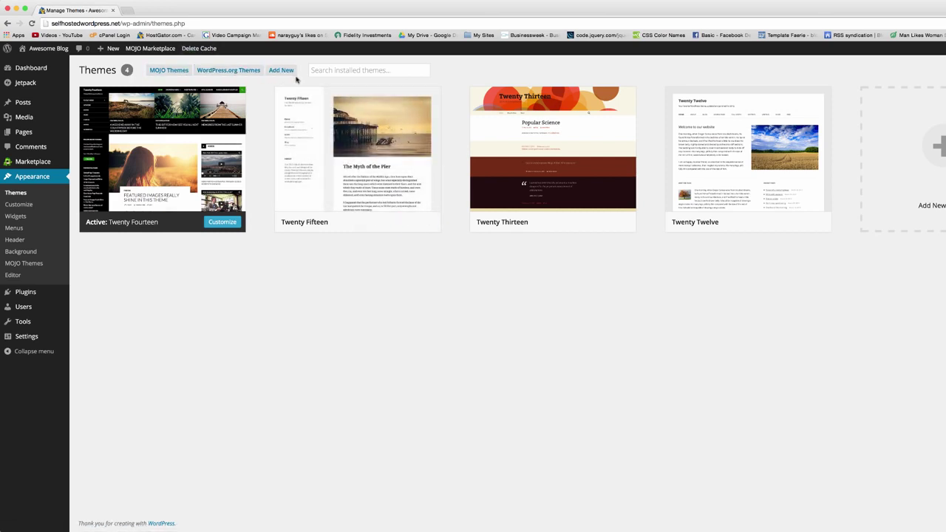
click(228, 70)
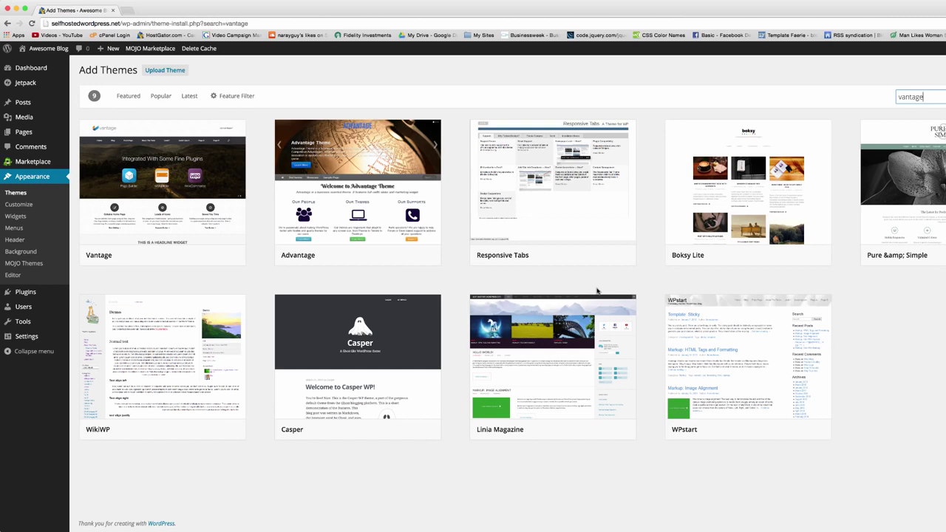
mouse_move(199, 259)
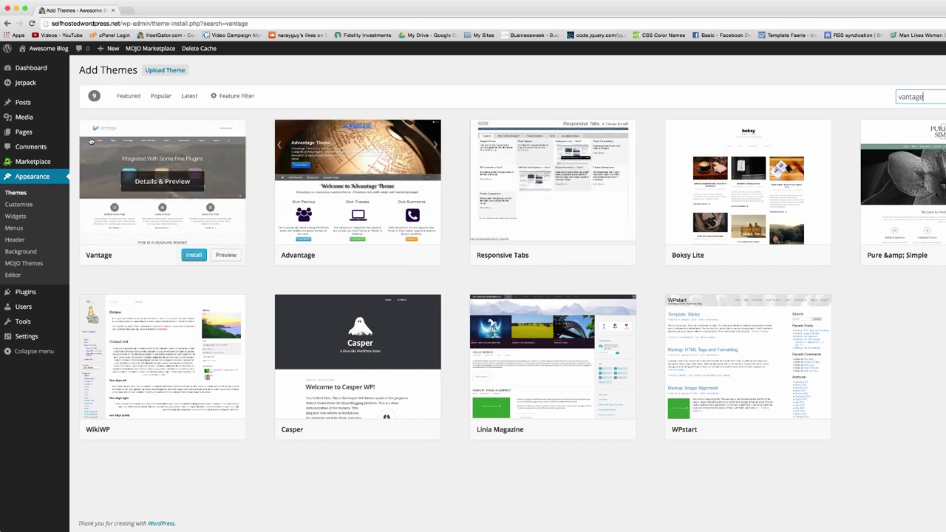
click(192, 256)
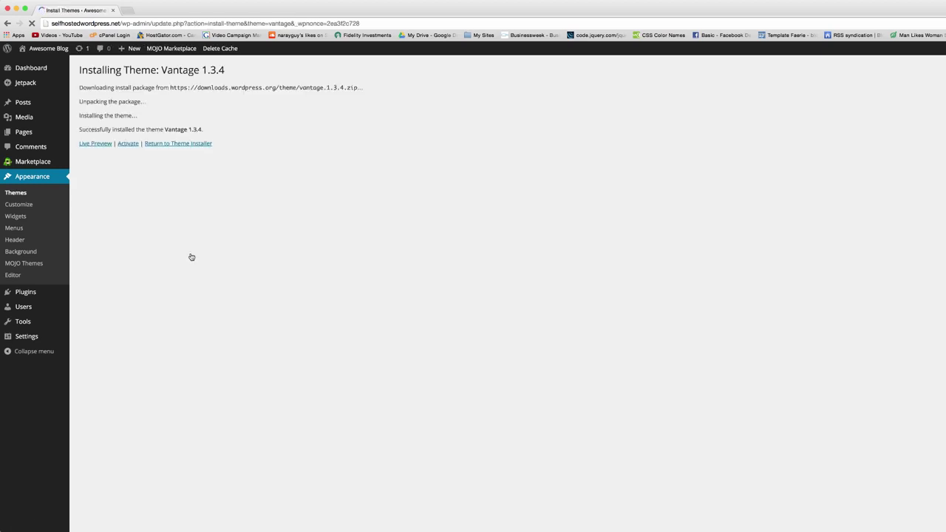
click(127, 144)
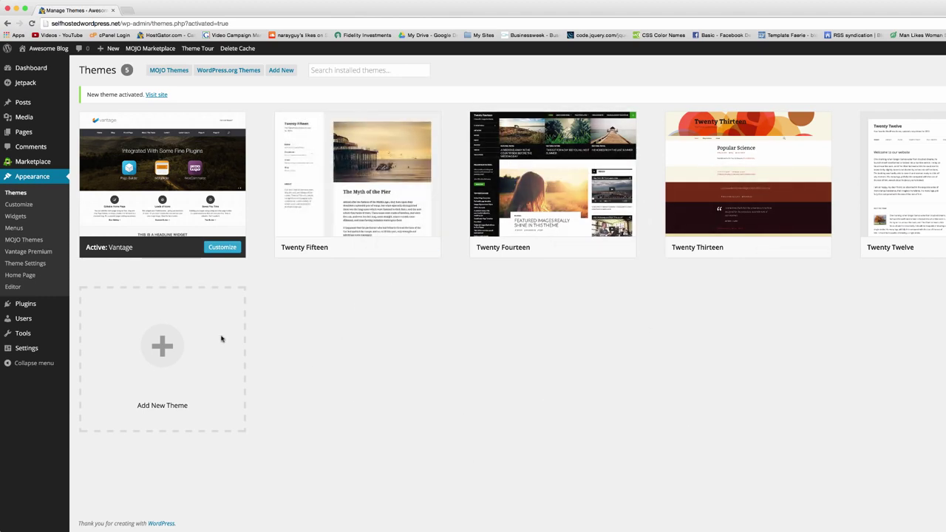
Search the plugin directory for "woocommerce" to add a new plugin.
mouse_move(54, 52)
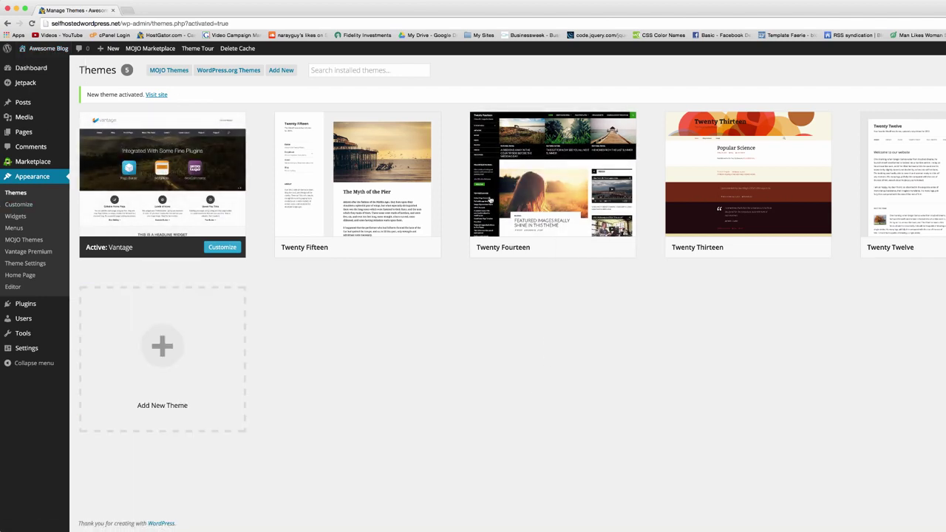
click(26, 306)
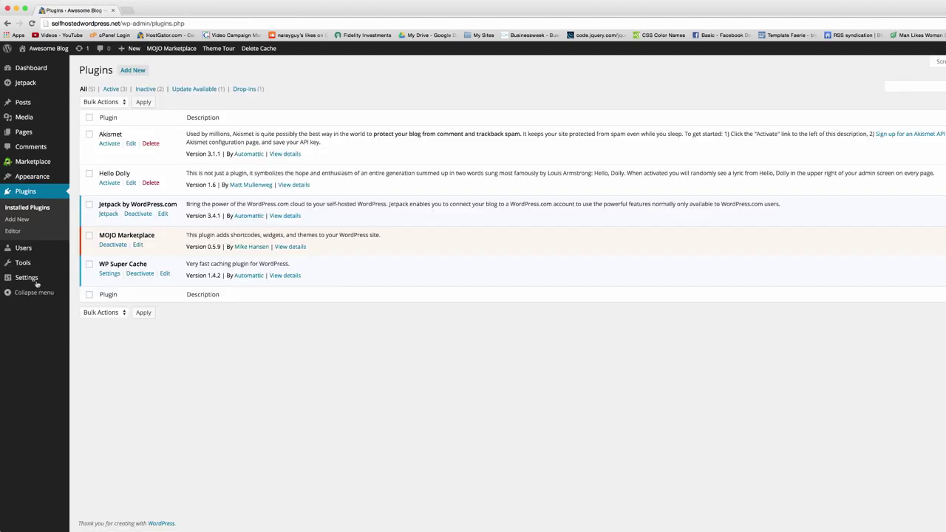
click(906, 87)
click(127, 70)
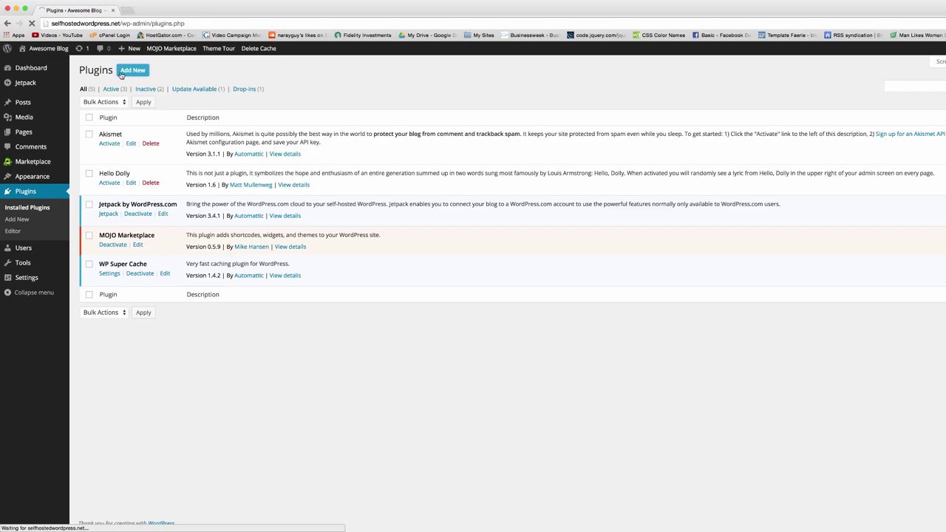
click(920, 96)
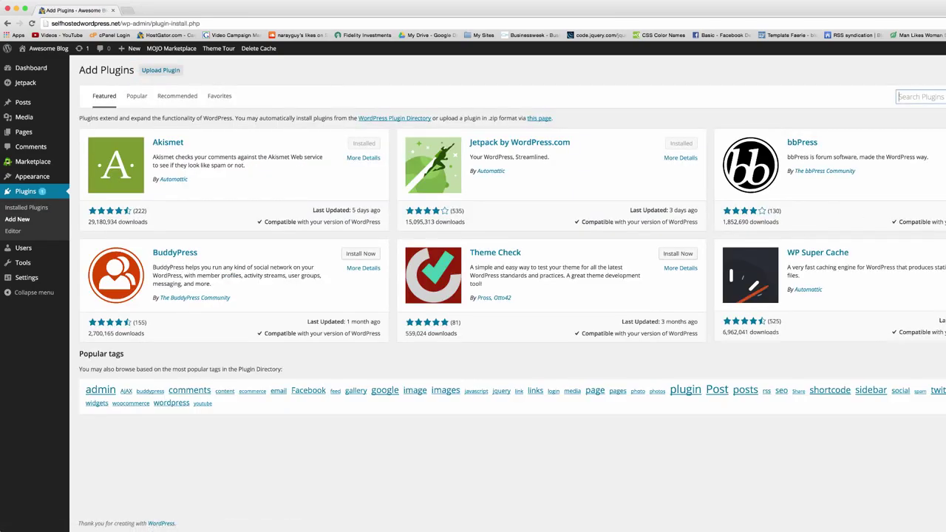
text(woocomme)
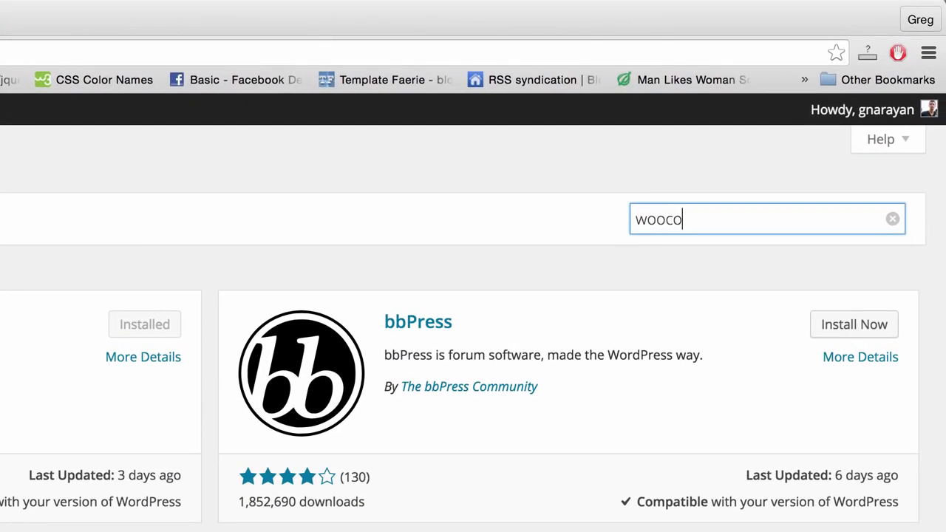
text(rce)
key(Return)
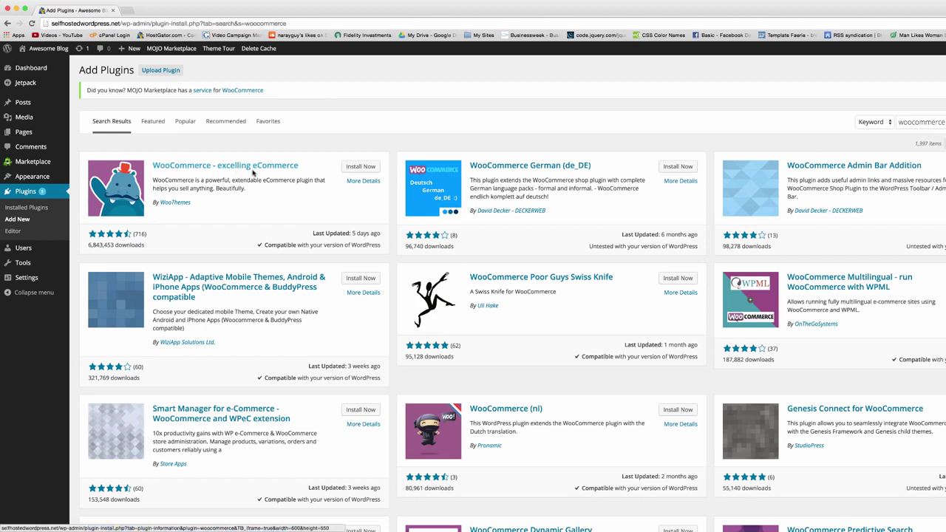
Install and activate the WooCommerce - excelling eCommerce plugin, and install the WooCommerce pages.
click(363, 167)
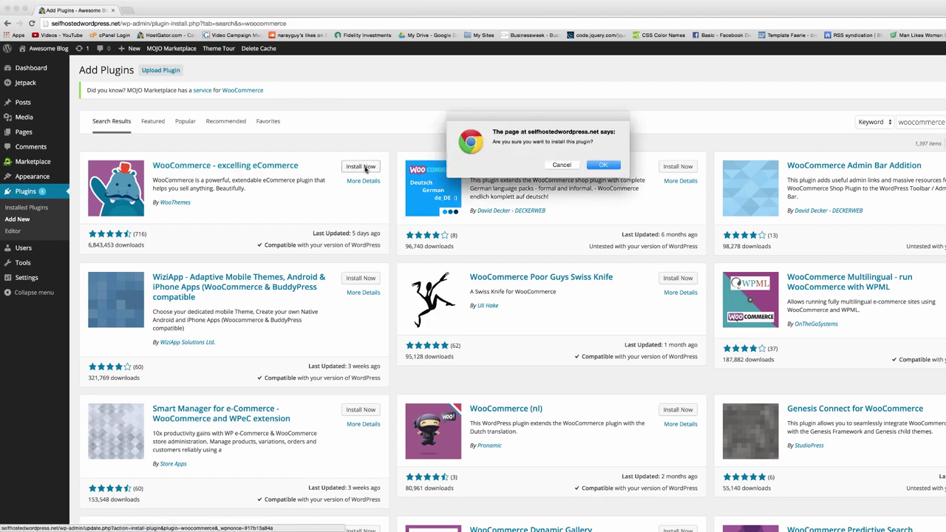
click(600, 164)
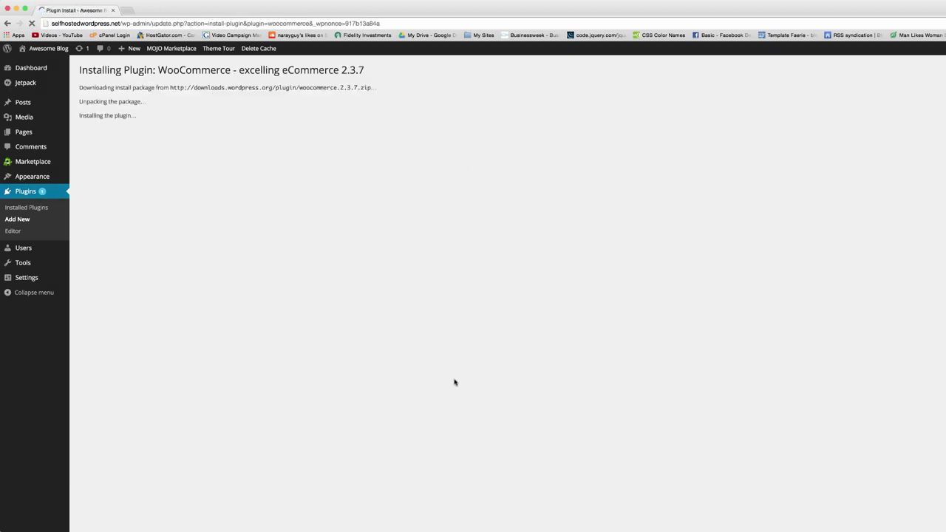
click(98, 143)
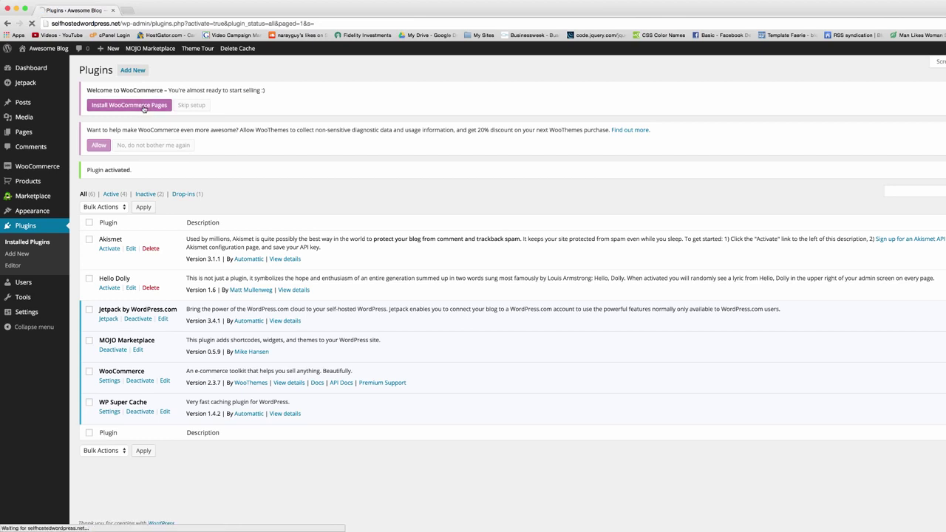
click(141, 108)
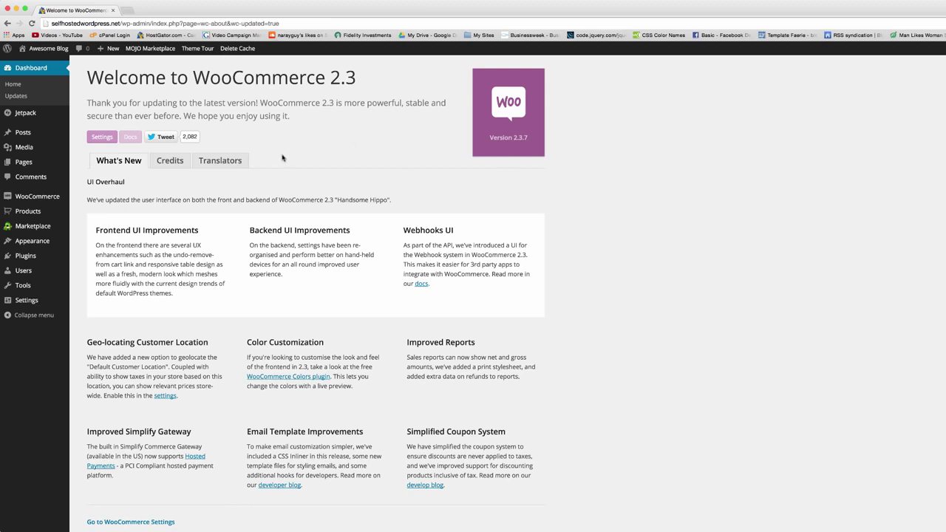
View the site's home page with its shop navigation, slider and widgets.
click(49, 50)
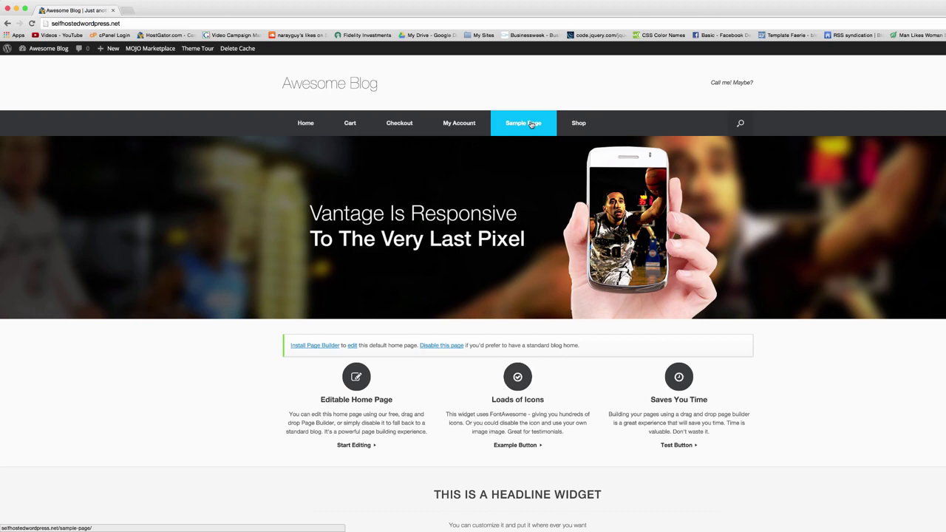
scroll(590, 311, down, 3)
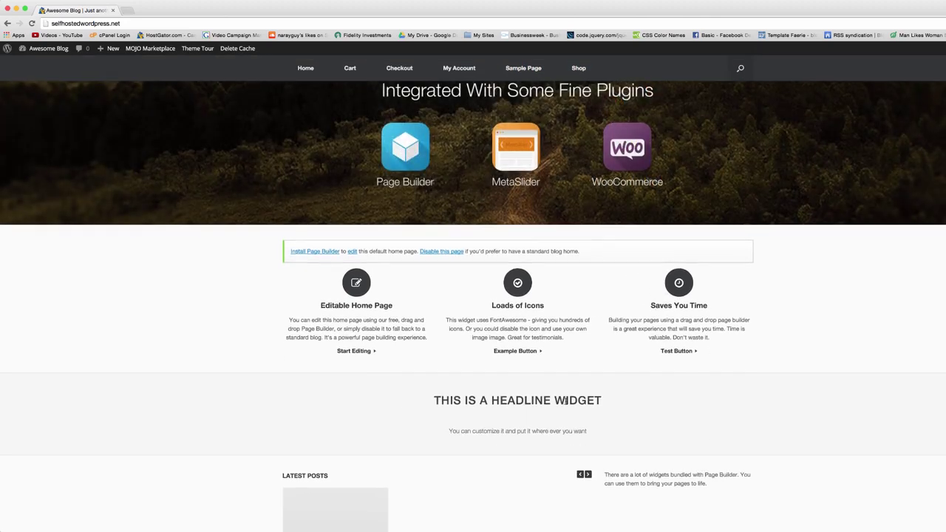
View the site's home page and open its Shop page.
scroll(651, 311, down, 3)
scroll(566, 404, up, 6)
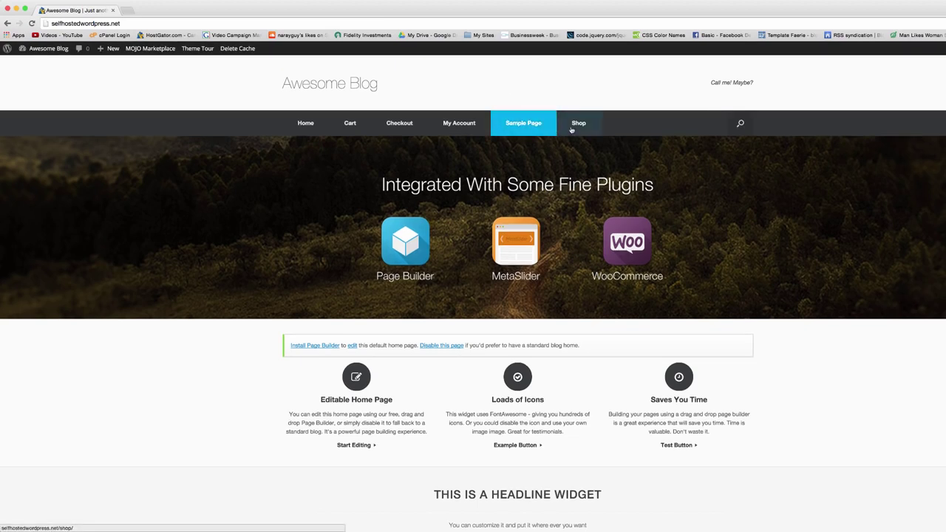
click(579, 128)
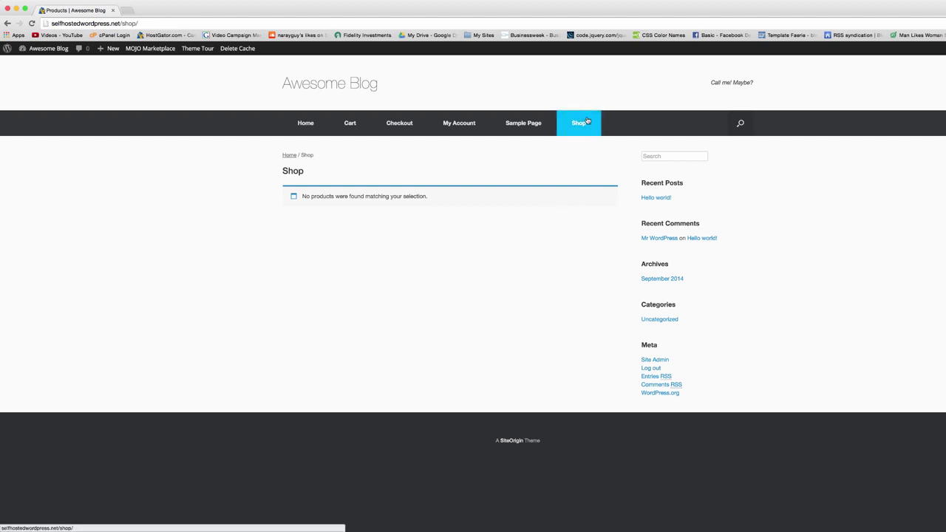
Start a new product and dismiss the Distraction-Free Writing tip.
mouse_move(111, 50)
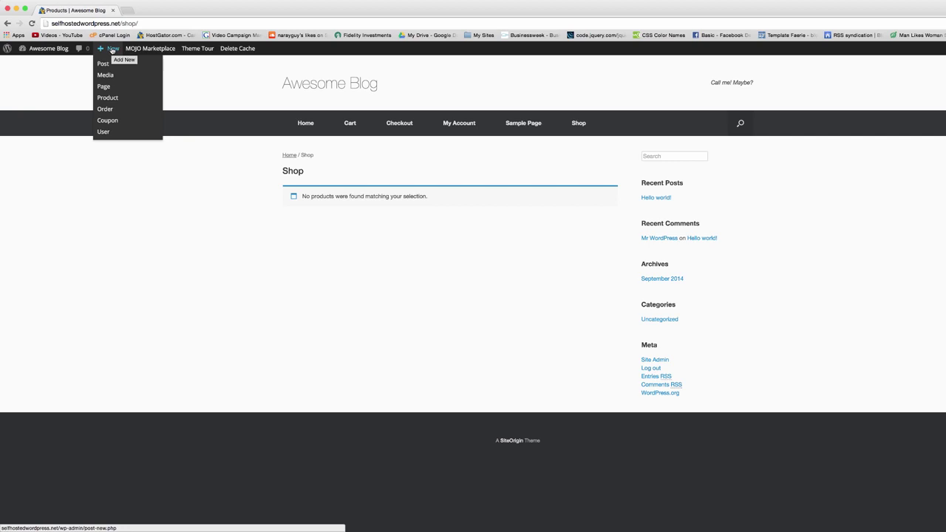
click(108, 98)
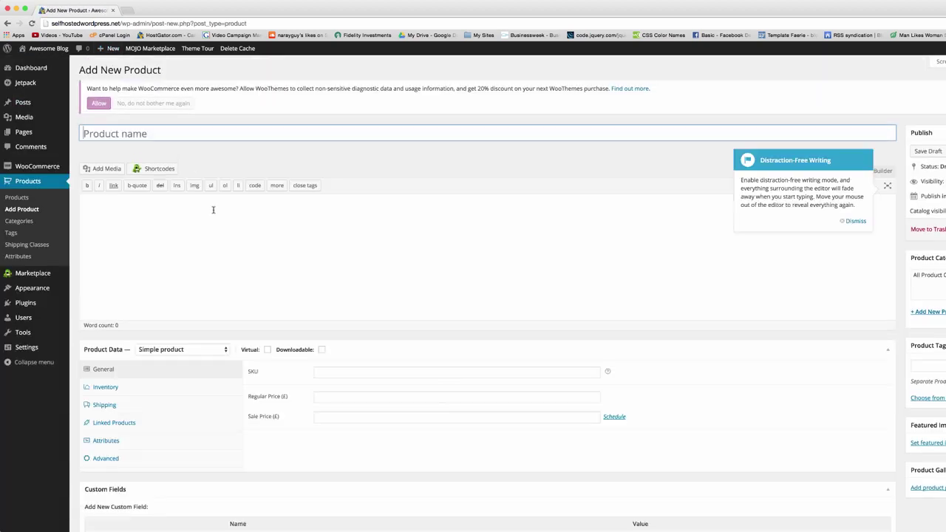
click(213, 210)
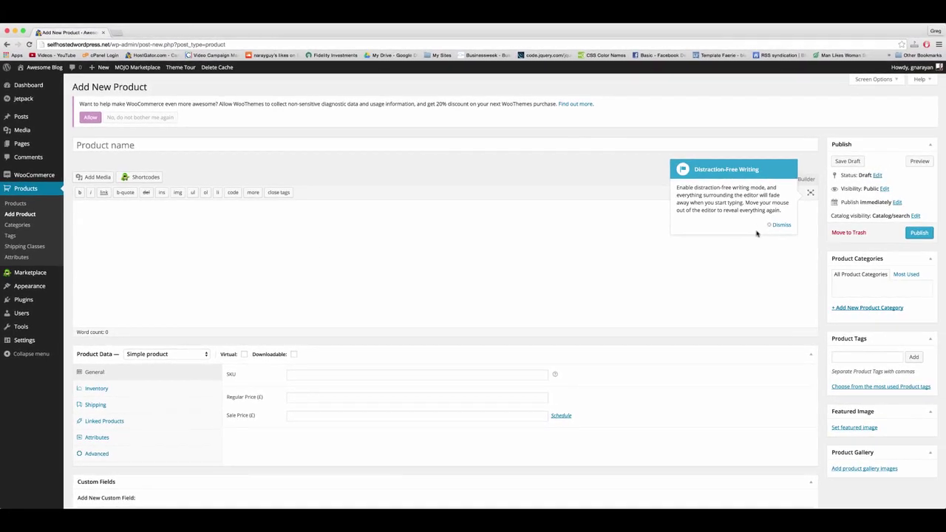
click(781, 225)
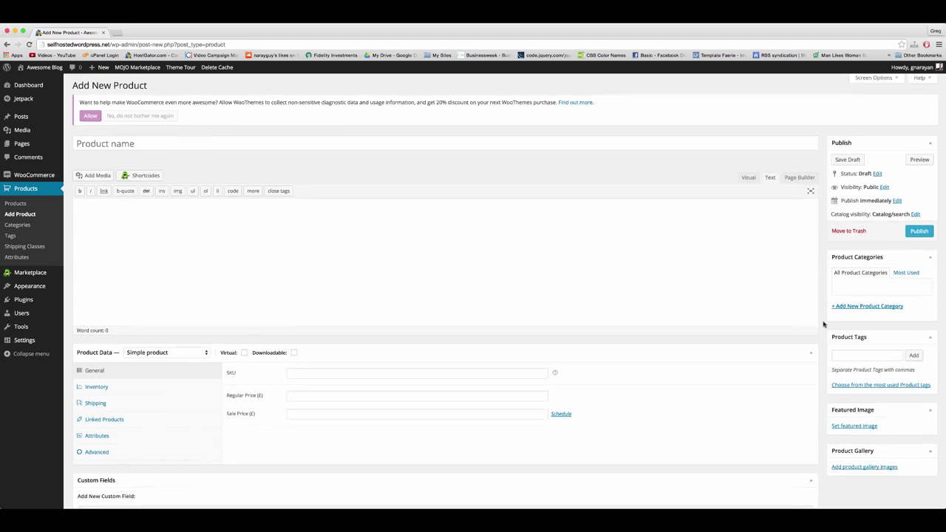
Upload 5-donuts.jpg from the Downloads folder and set it as the product's featured image.
scroll(822, 323, down, 2)
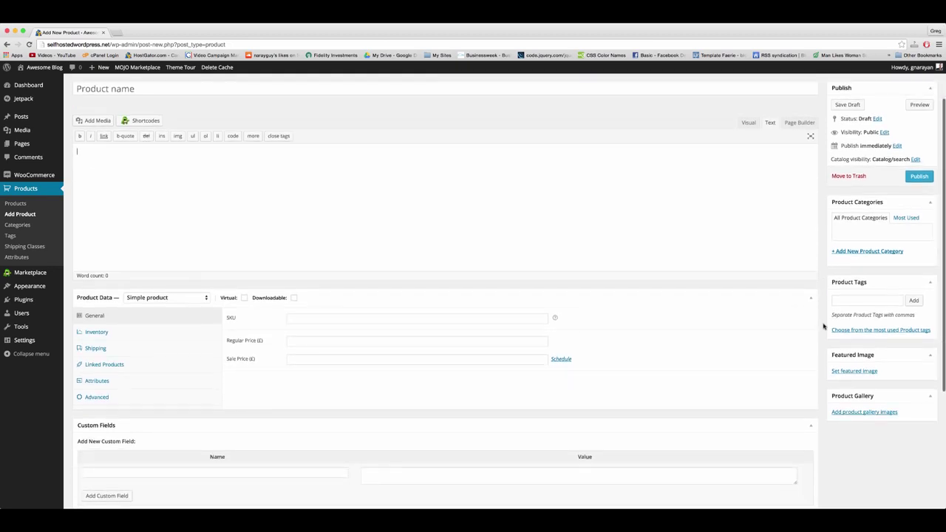
click(850, 372)
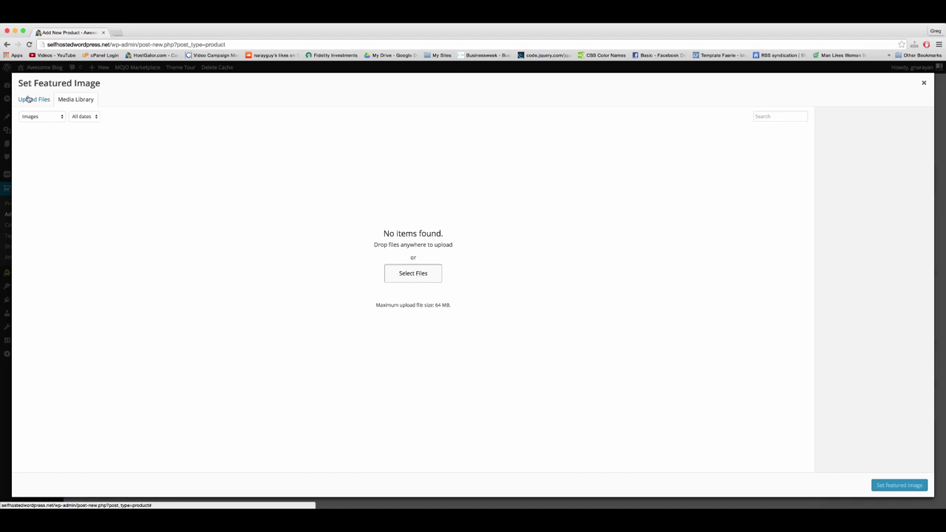
click(413, 275)
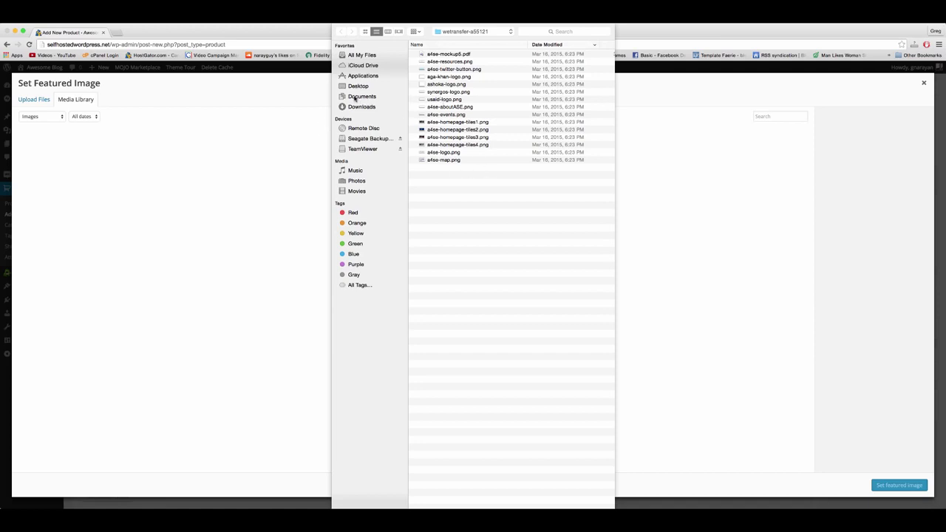
click(355, 98)
click(361, 108)
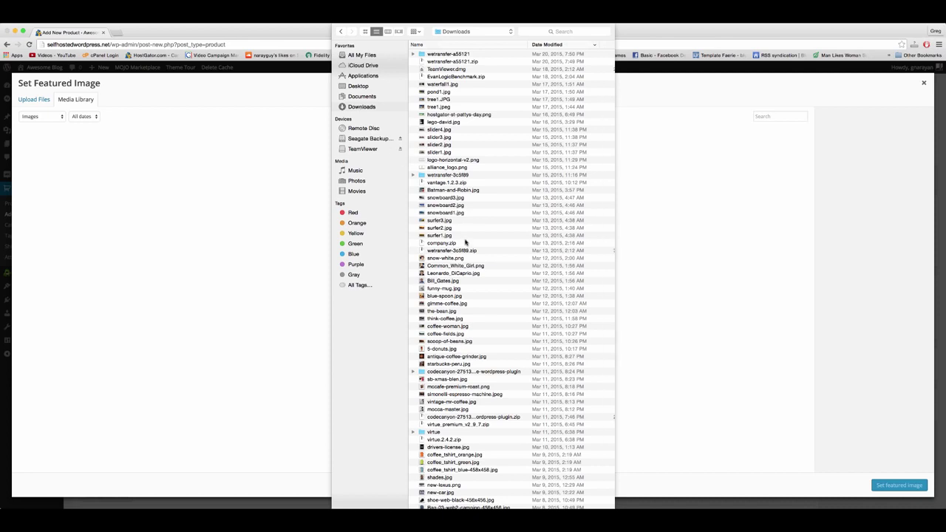
scroll(466, 242, down, 3)
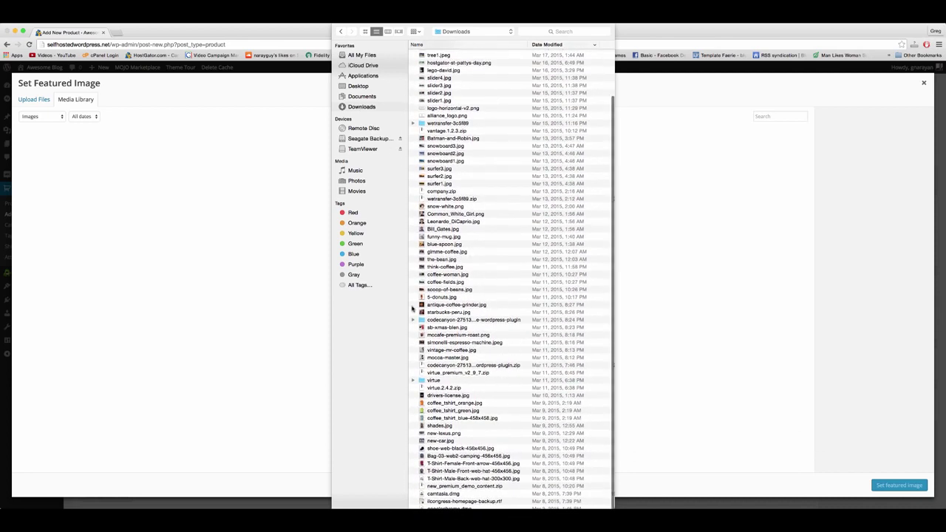
double_click(437, 298)
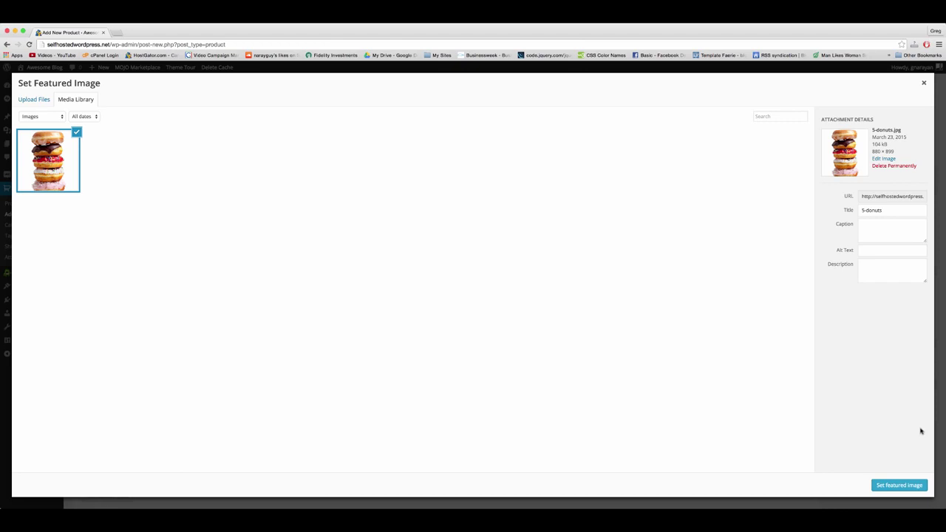
click(899, 485)
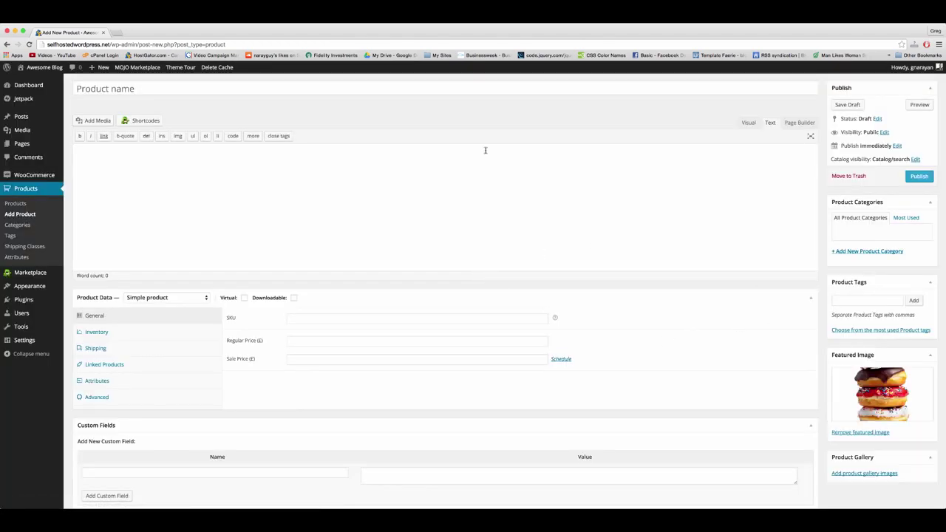
Name the product "Donut 5-Pack" and set its regular price to 15.00 and sale price to 10.00.
text(Donut 5-Pack)
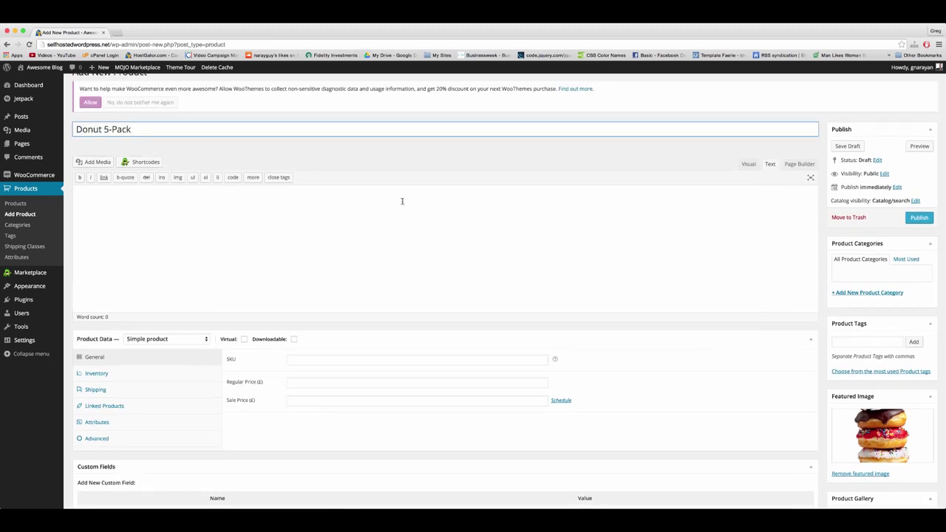
click(205, 232)
scroll(281, 267, down, 2)
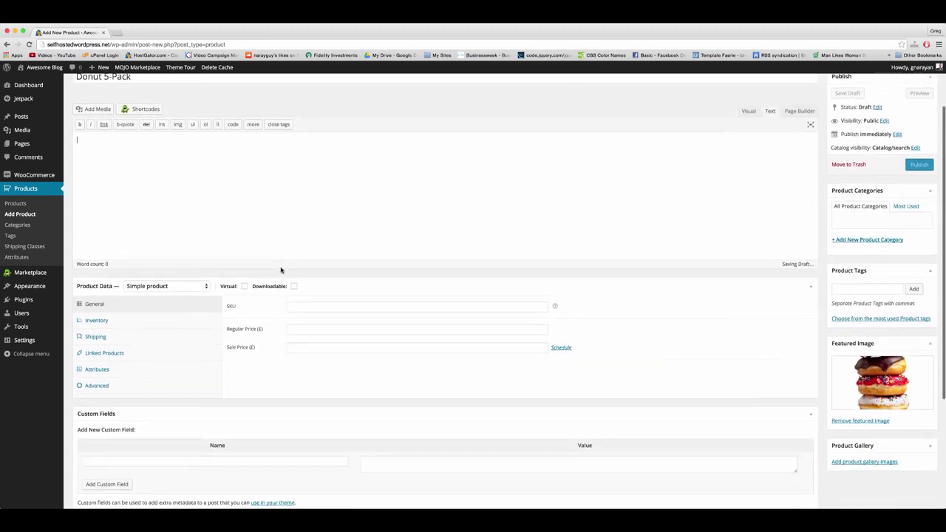
click(312, 317)
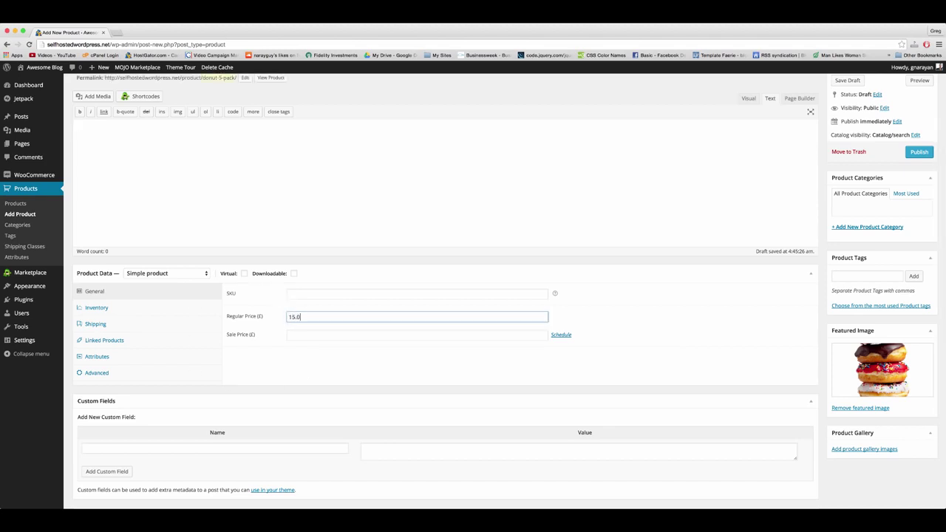
click(317, 336)
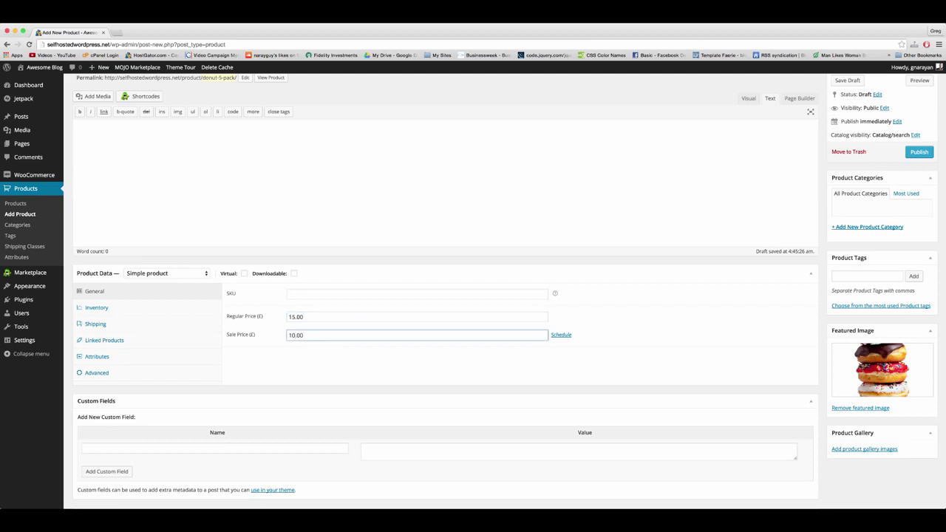
Look through the product's inventory, shipping, linked products, attributes and advanced data, returning to the general data.
click(126, 308)
click(138, 325)
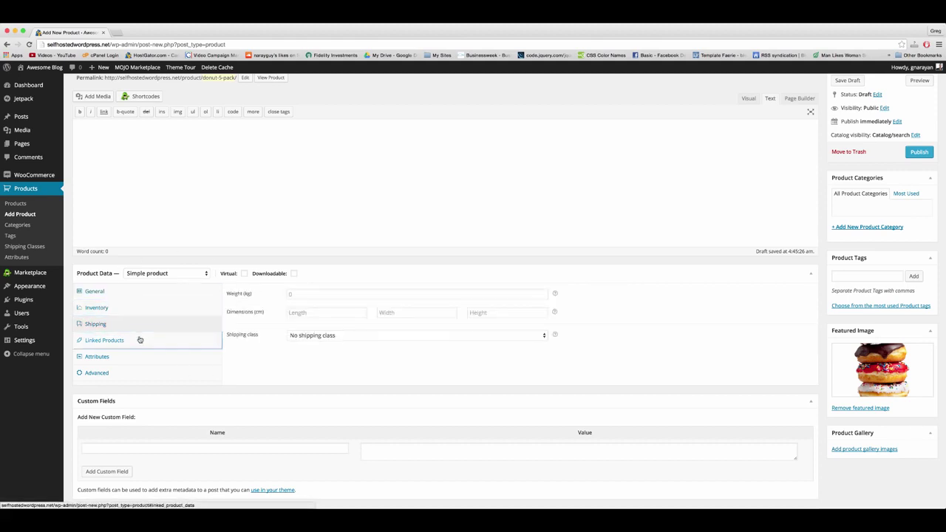
click(139, 340)
click(146, 357)
click(145, 372)
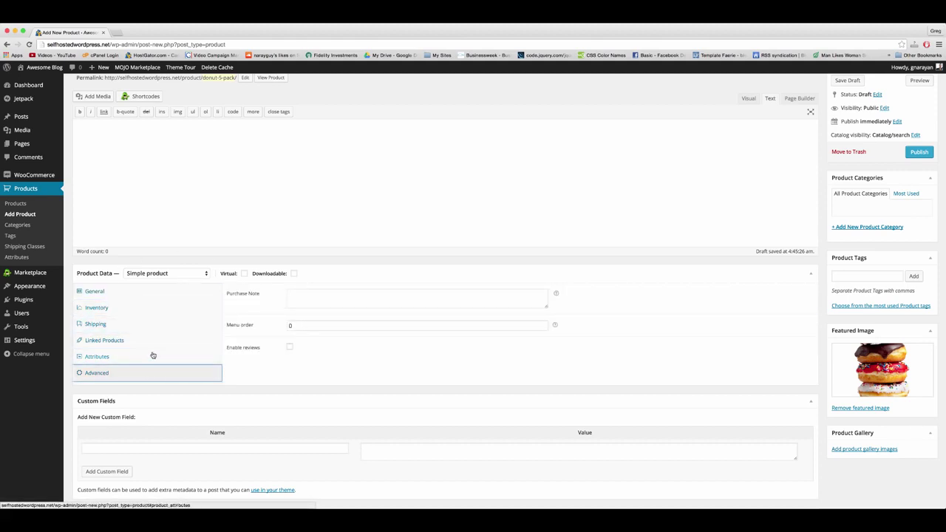
click(152, 356)
click(156, 339)
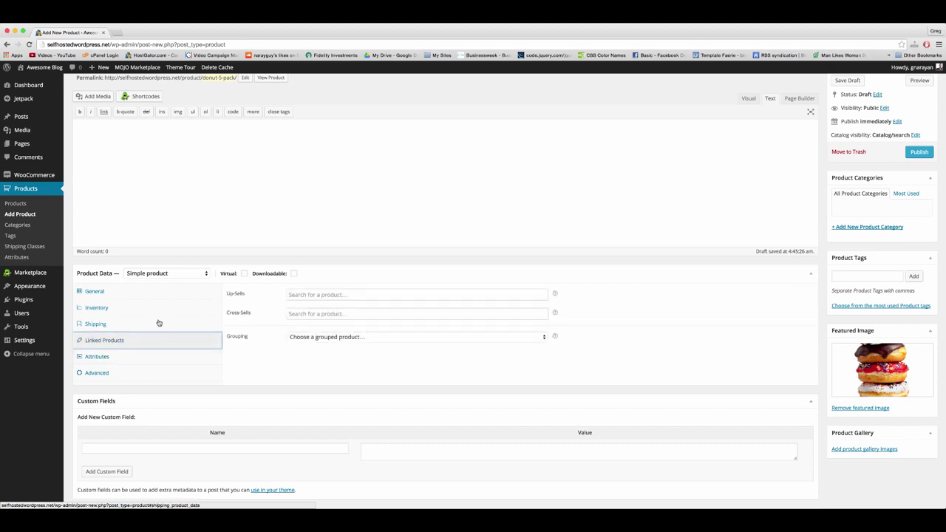
click(158, 324)
click(163, 309)
click(174, 295)
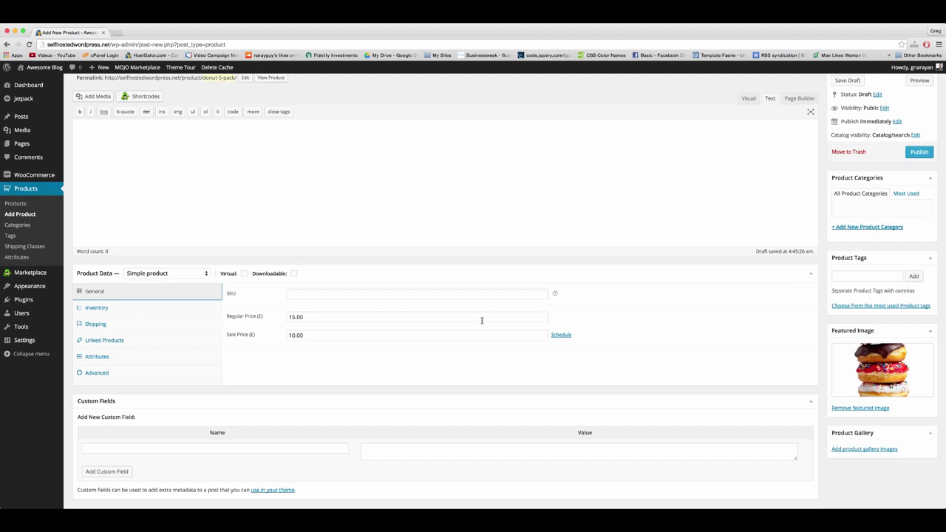
Assign the product to a new category "Desserts" and enter the description "A little bit about the donuts.".
click(878, 229)
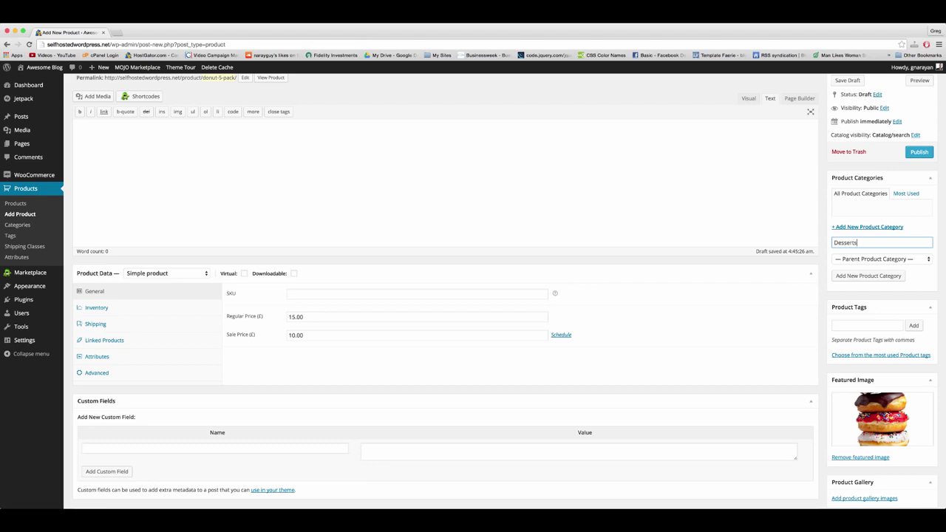
click(858, 276)
click(747, 160)
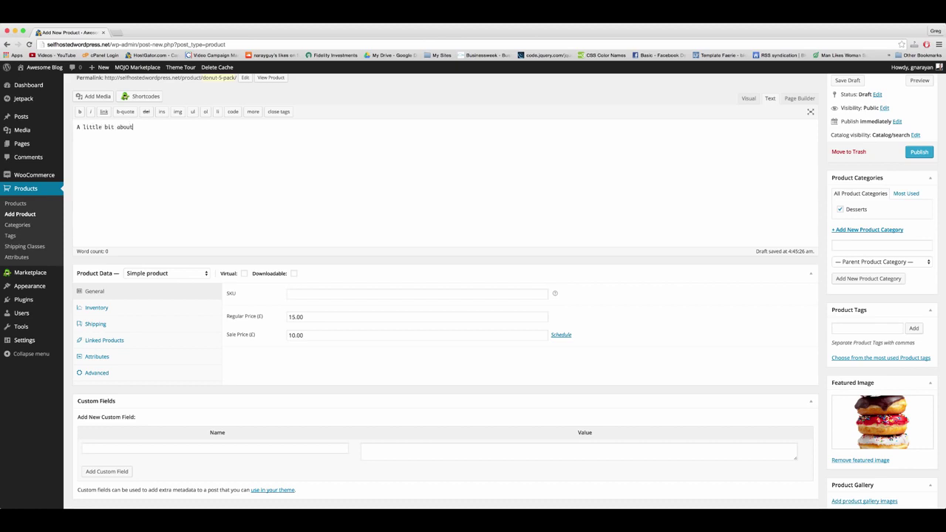
text(s.)
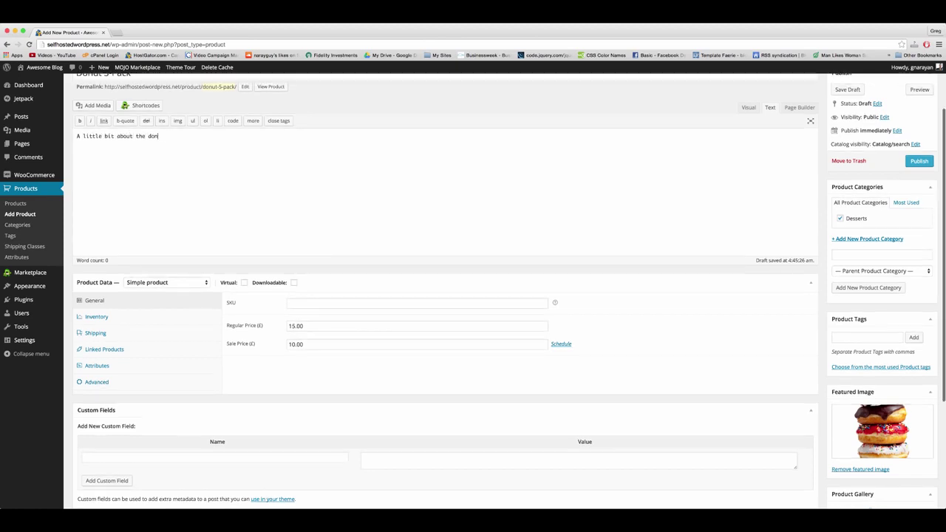
Publish the Donut 5-Pack product and view its store page, including the enlarged product image.
scroll(739, 211, up, 3)
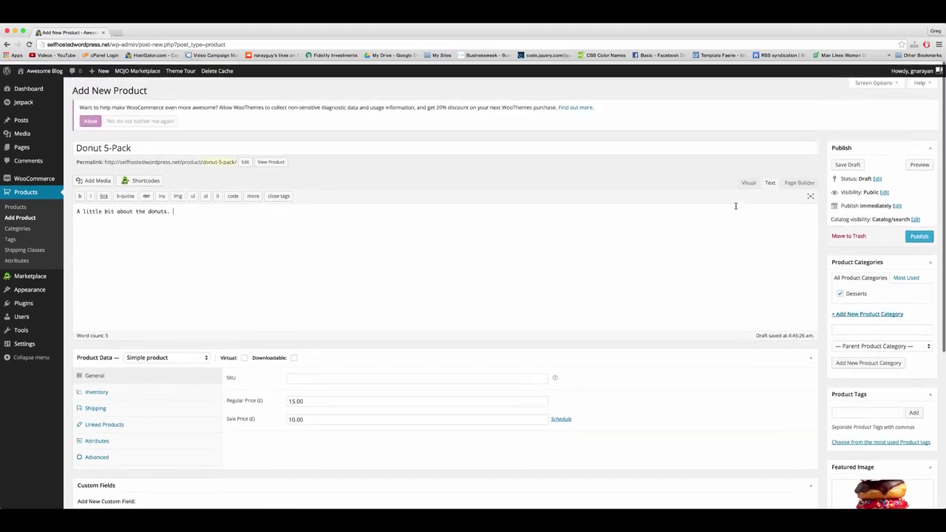
click(918, 233)
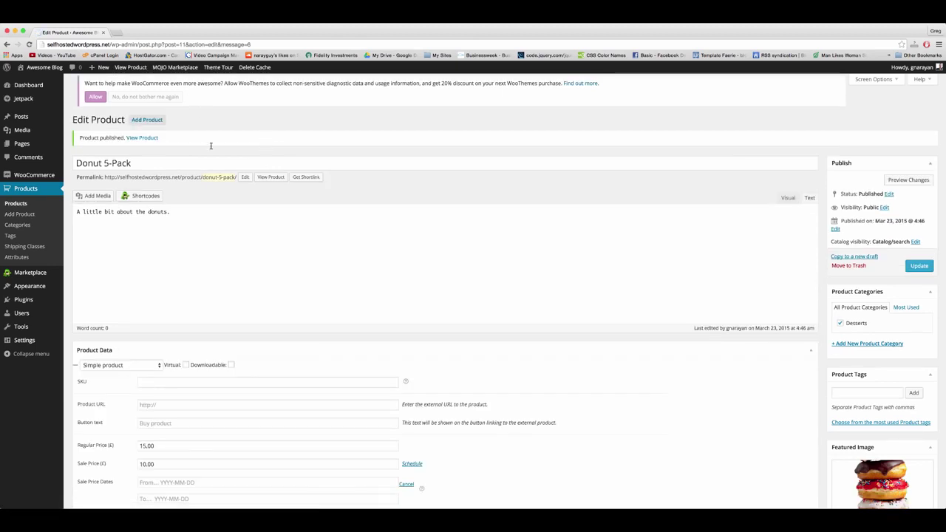
click(269, 182)
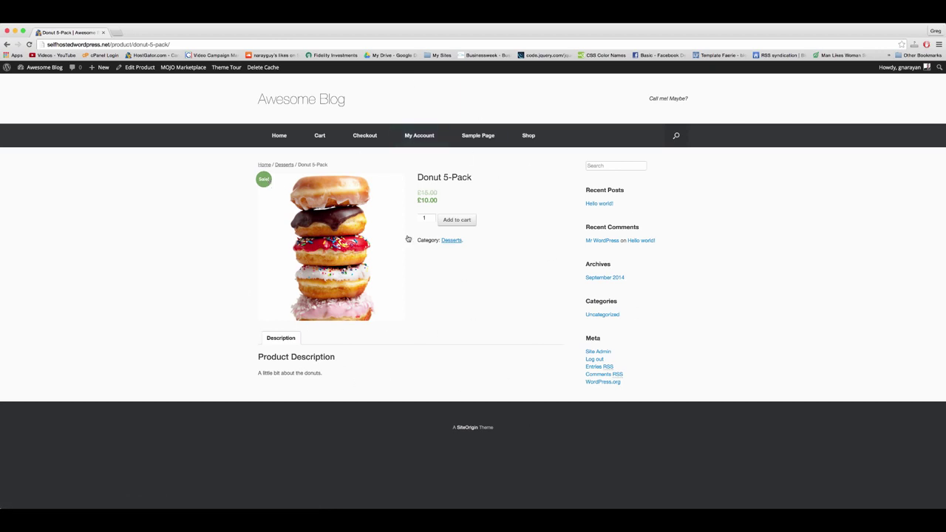
click(370, 238)
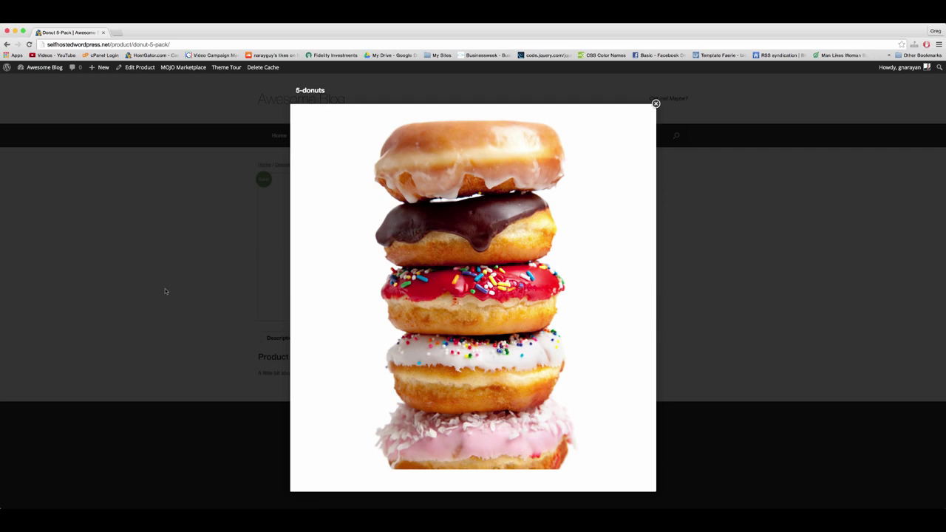
click(185, 353)
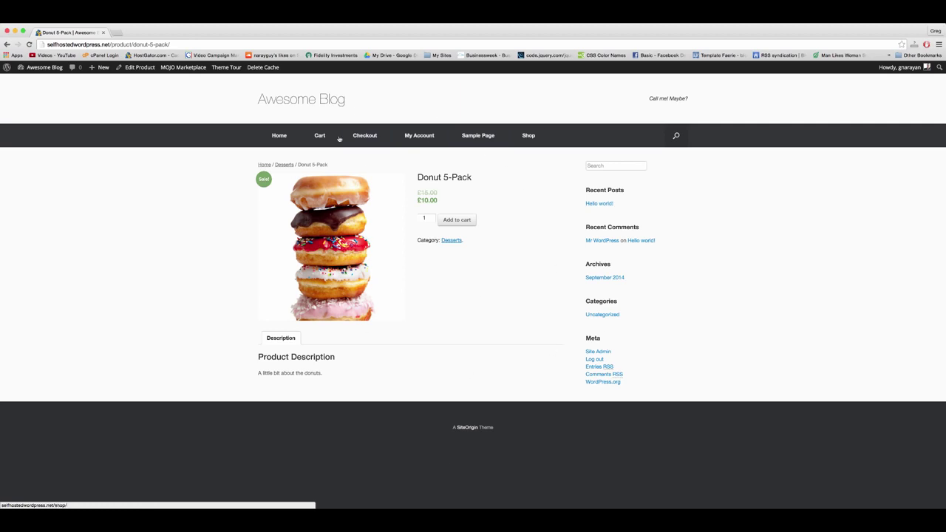
Set the WooCommerce store currency to US Dollars ($) and save the general settings.
mouse_move(50, 71)
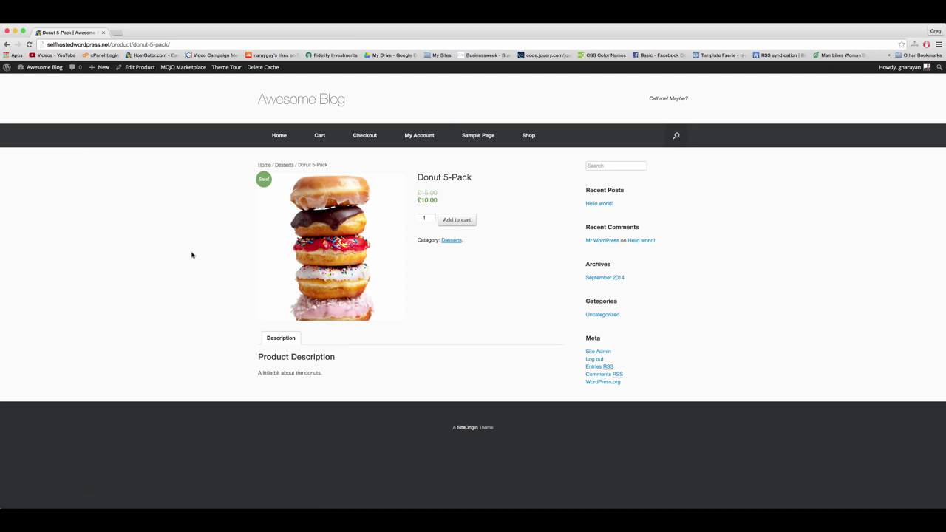
click(50, 68)
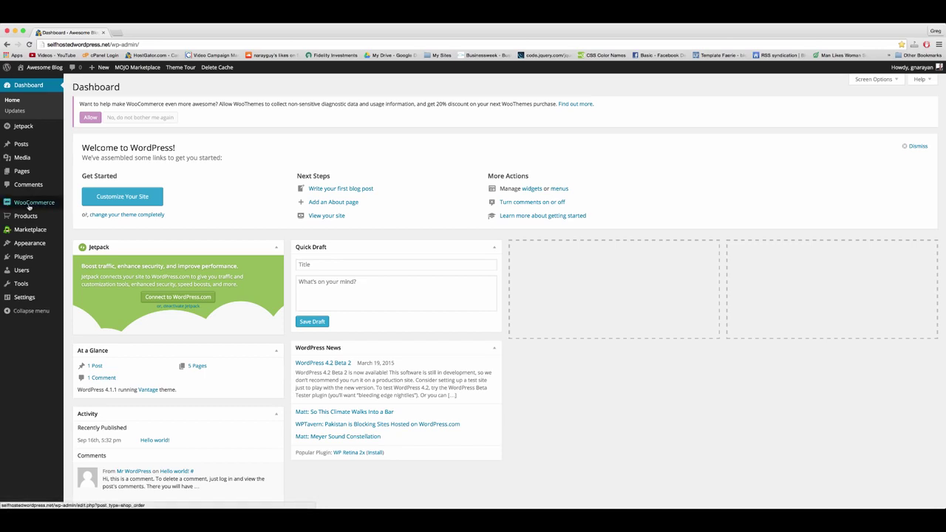
mouse_move(41, 207)
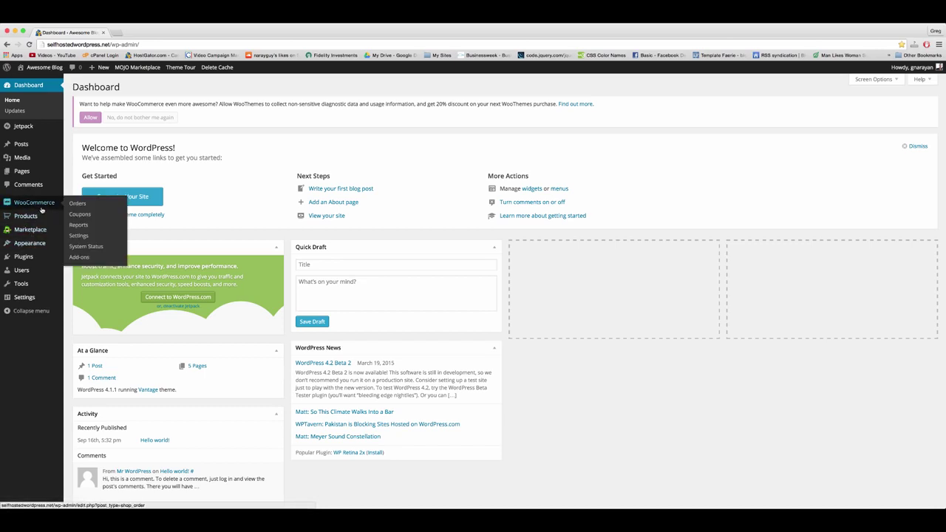
click(85, 236)
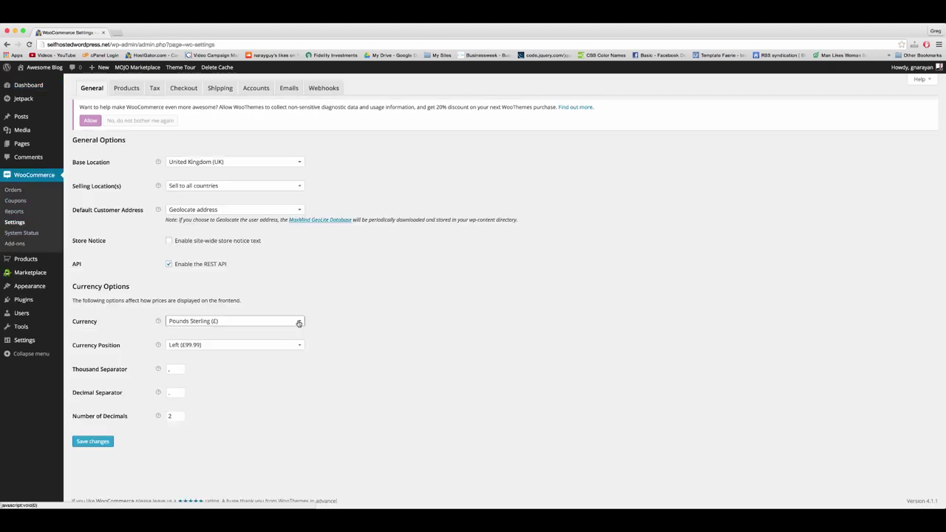
click(299, 322)
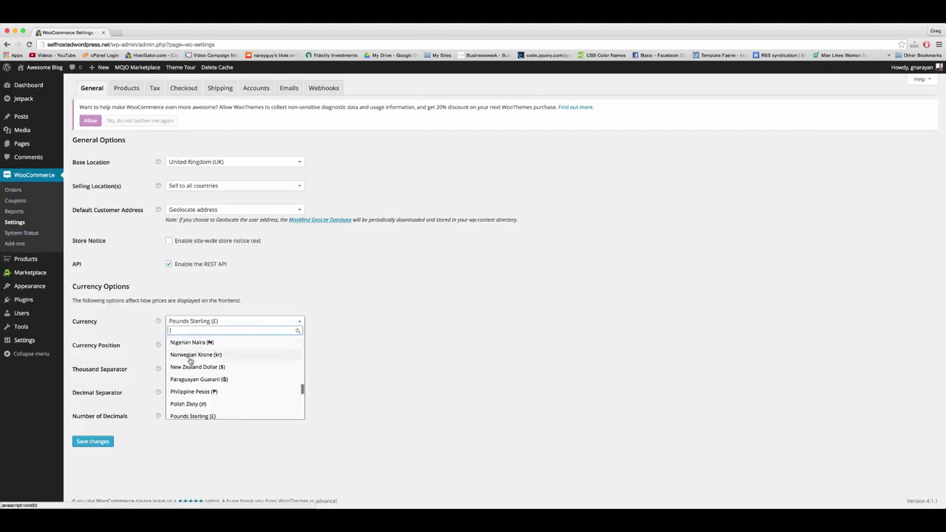
text(dollars)
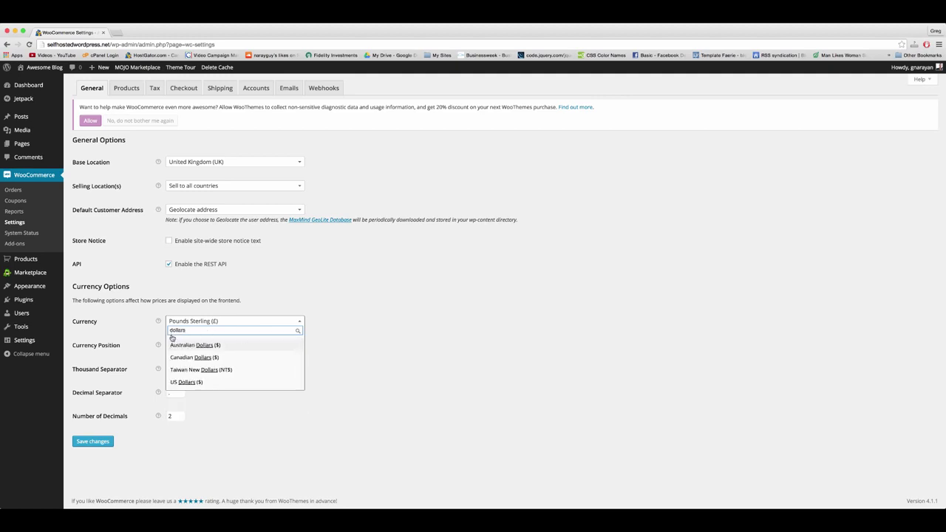
click(201, 385)
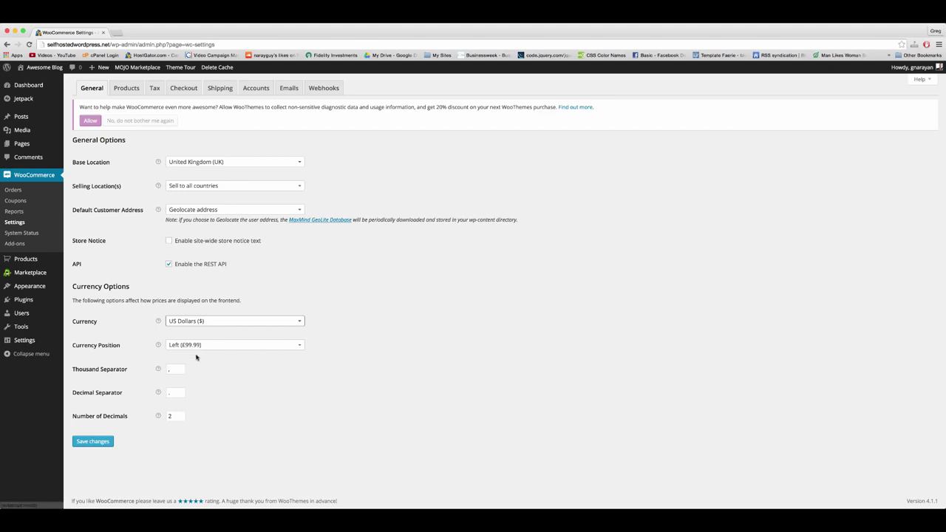
click(103, 443)
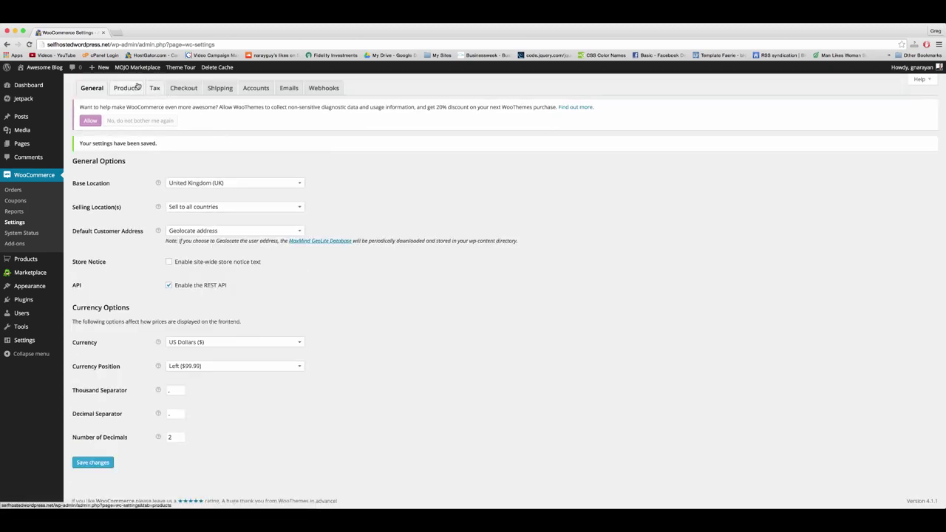
Look through the WooCommerce product settings and checkout options, including the PayPal gateway settings.
click(136, 90)
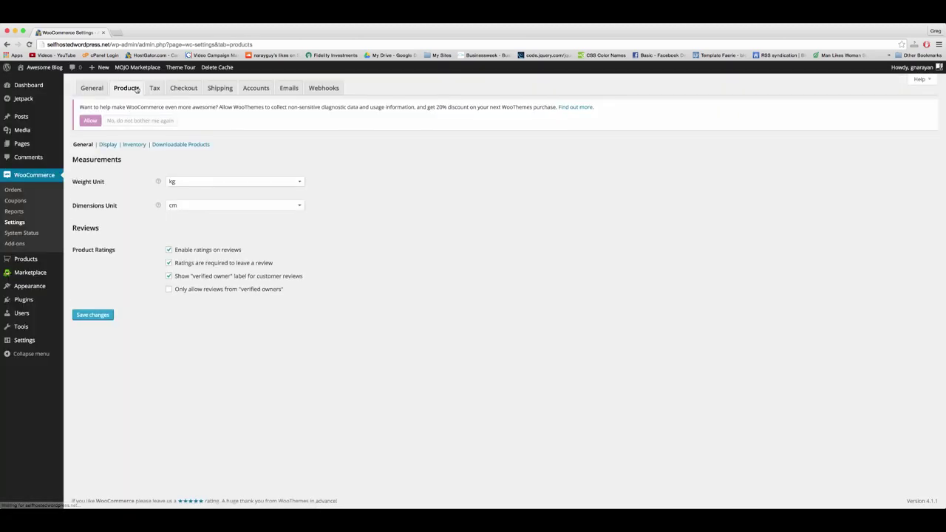
click(185, 92)
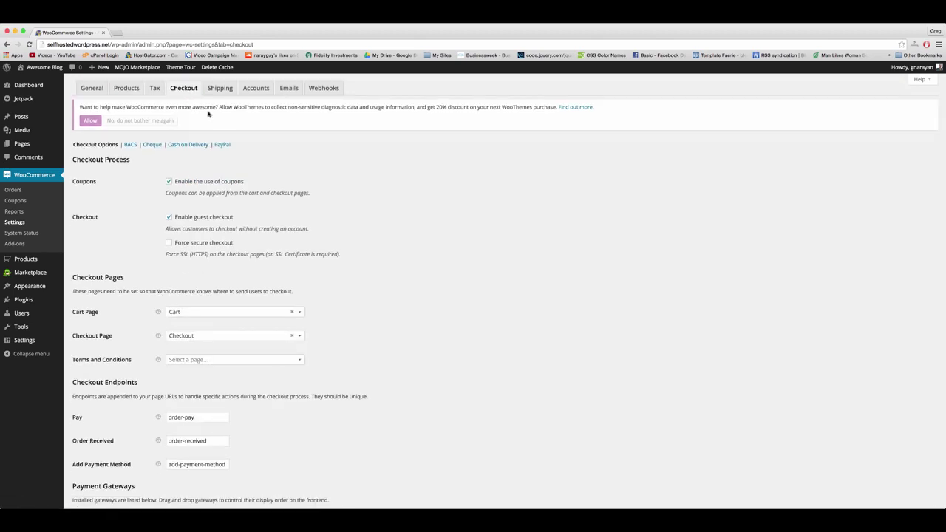
scroll(384, 306, down, 2)
scroll(384, 304, up, 2)
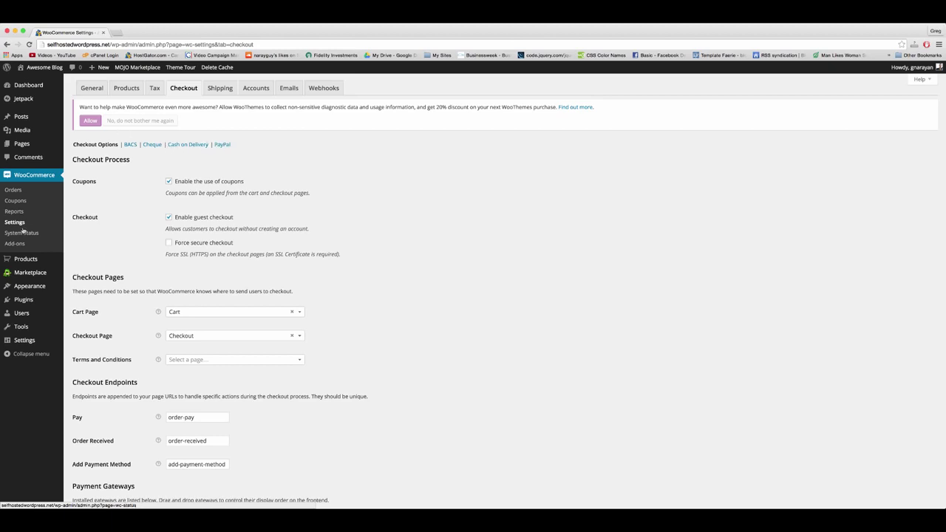
click(223, 145)
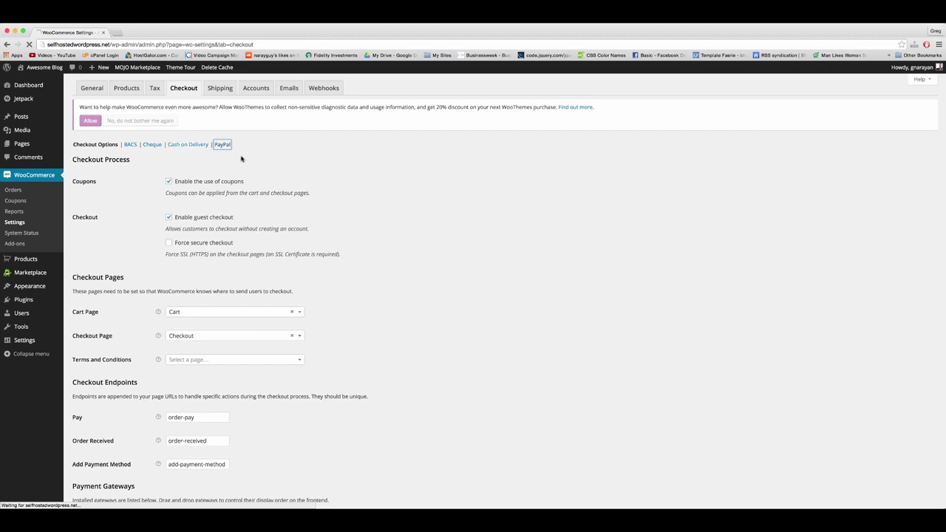
scroll(232, 260, down, 5)
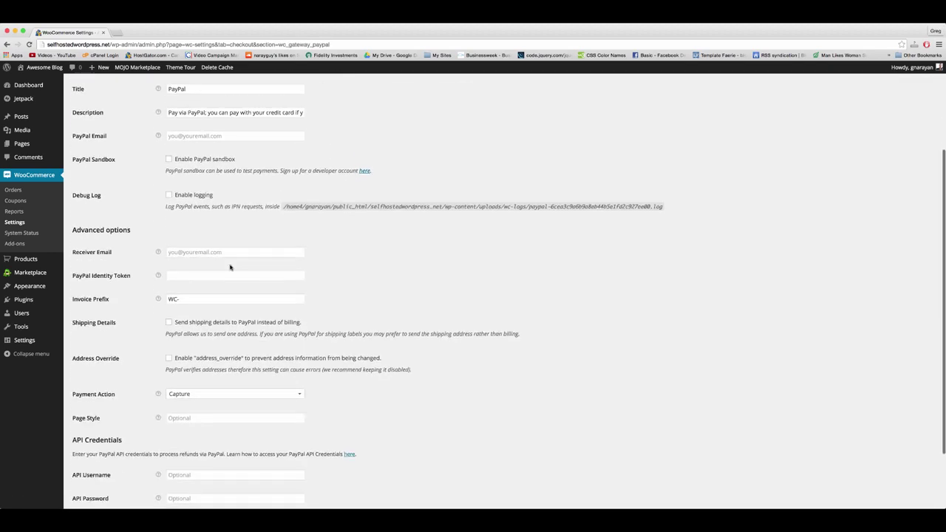
scroll(203, 260, up, 4)
click(200, 244)
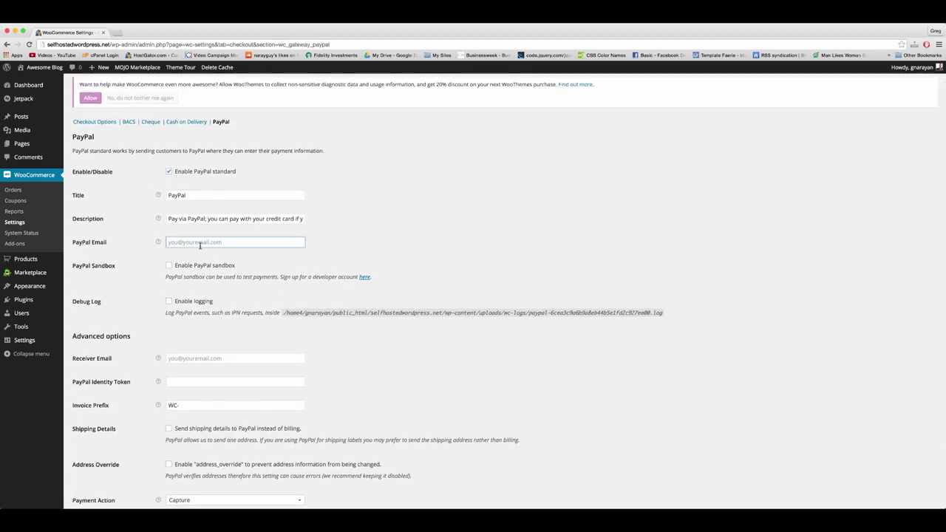
text(yourpaypalemail@)
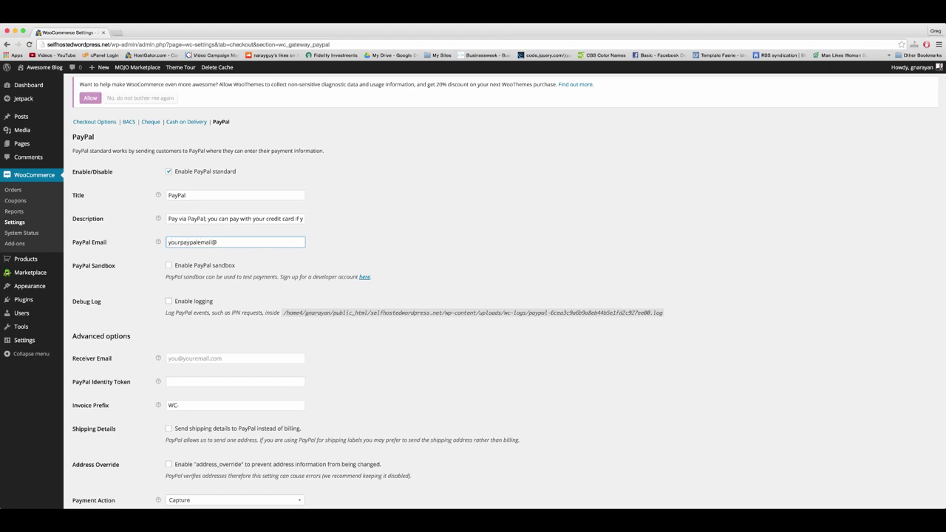
text(gmail.c)
key(BackSpace)
key(BackSpace)
key(BackSpace)
key(BackSpace)
key(BackSpace)
key(BackSpace)
key(BackSpace)
key(BackSpace)
key(BackSpace)
key(BackSpace)
key(BackSpace)
key(BackSpace)
Save the PayPal gateway settings.
scroll(143, 310, down, 5)
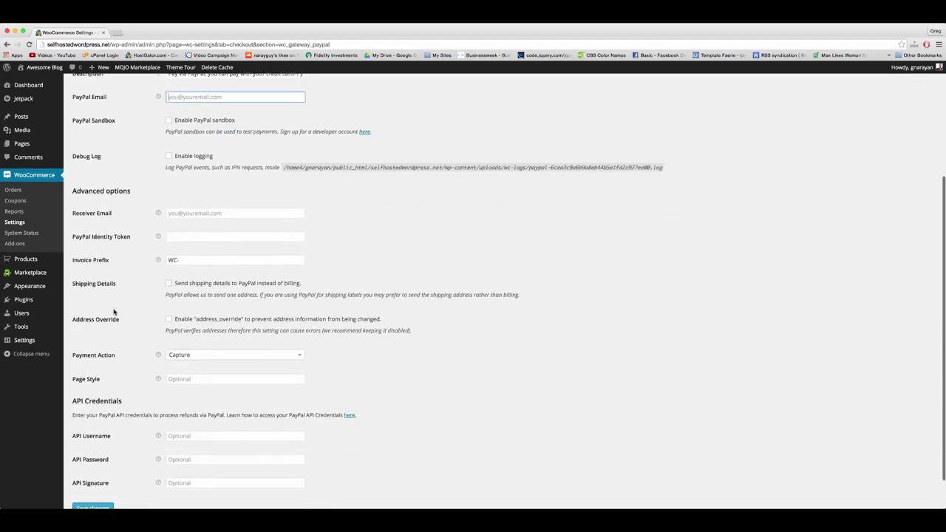
click(96, 468)
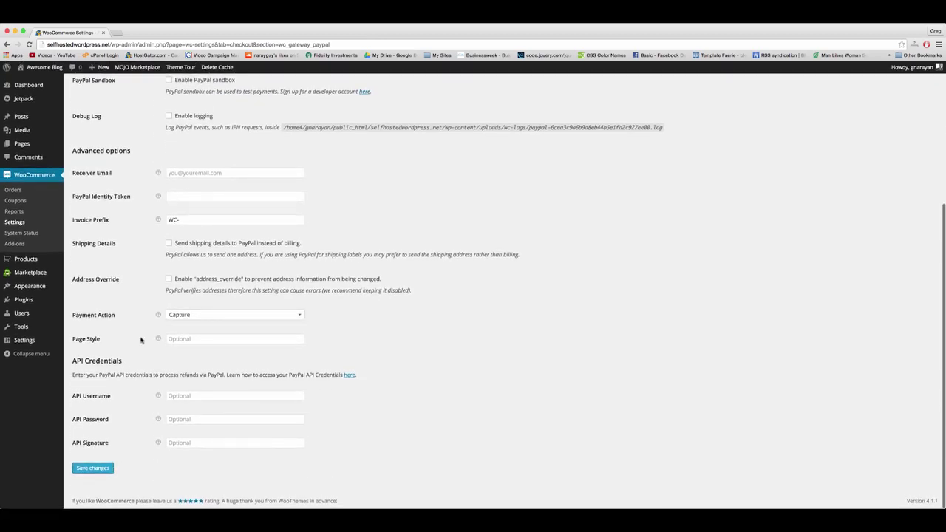
Visit the site's shop and view the Donut 5-Pack product page to check the currency of its prices.
click(45, 68)
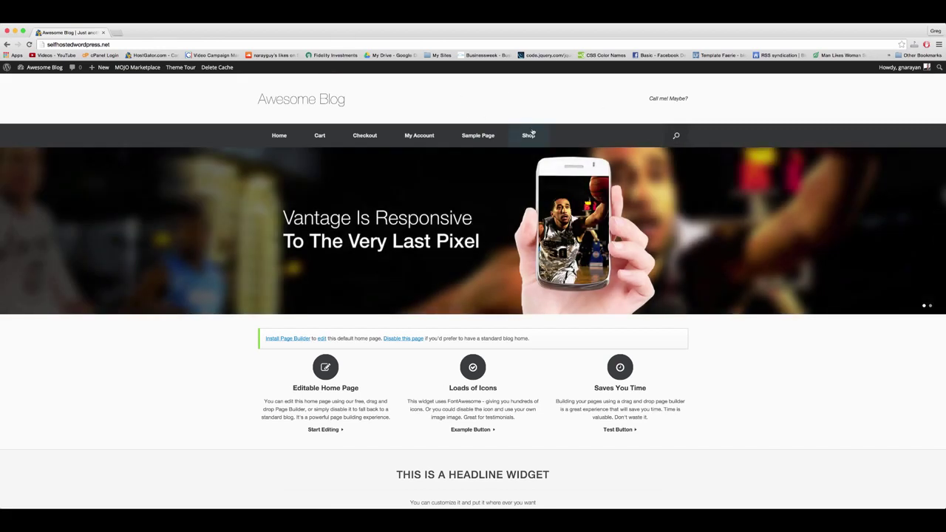
click(532, 133)
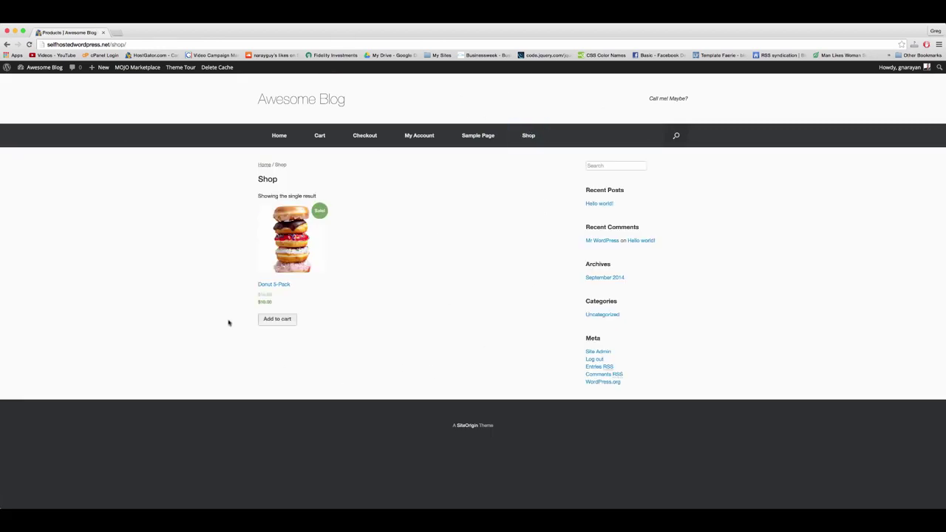
click(306, 252)
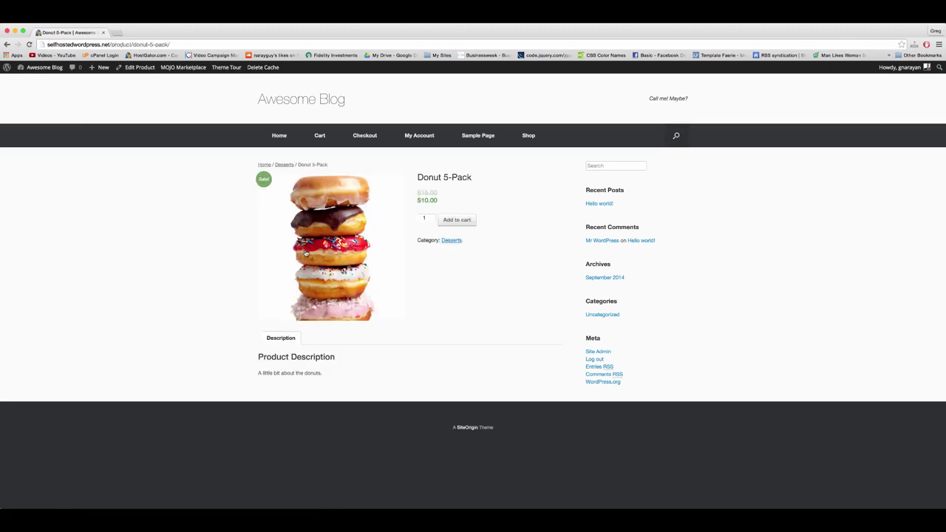